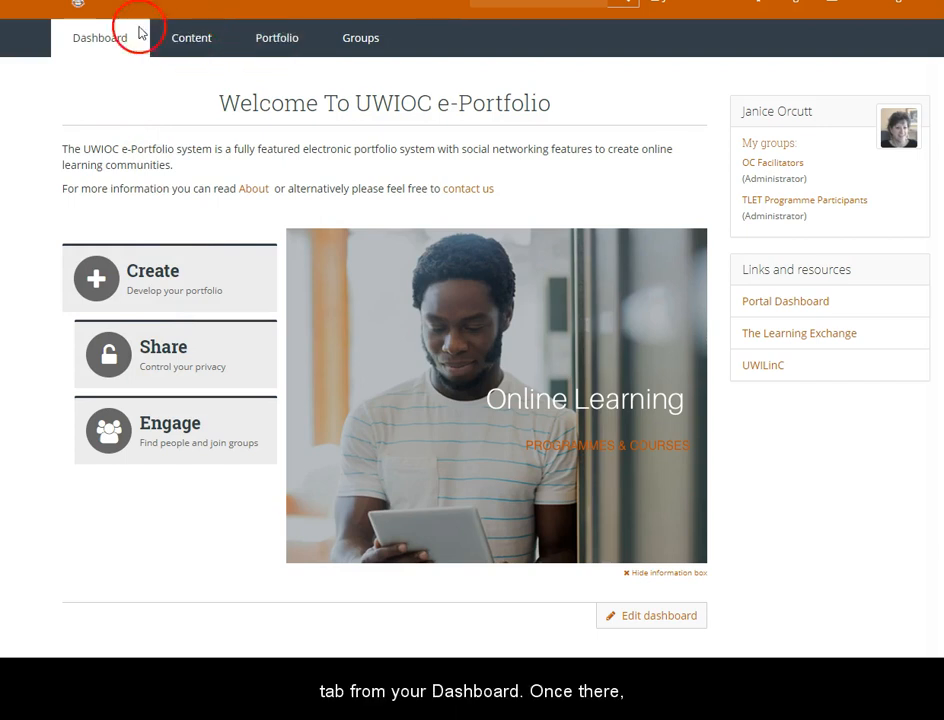
Start a new journal in the Journals section of the portfolio content and title it "MEd Reflective Journal".
{"action": "left_click", "coordinate": [195, 39]}
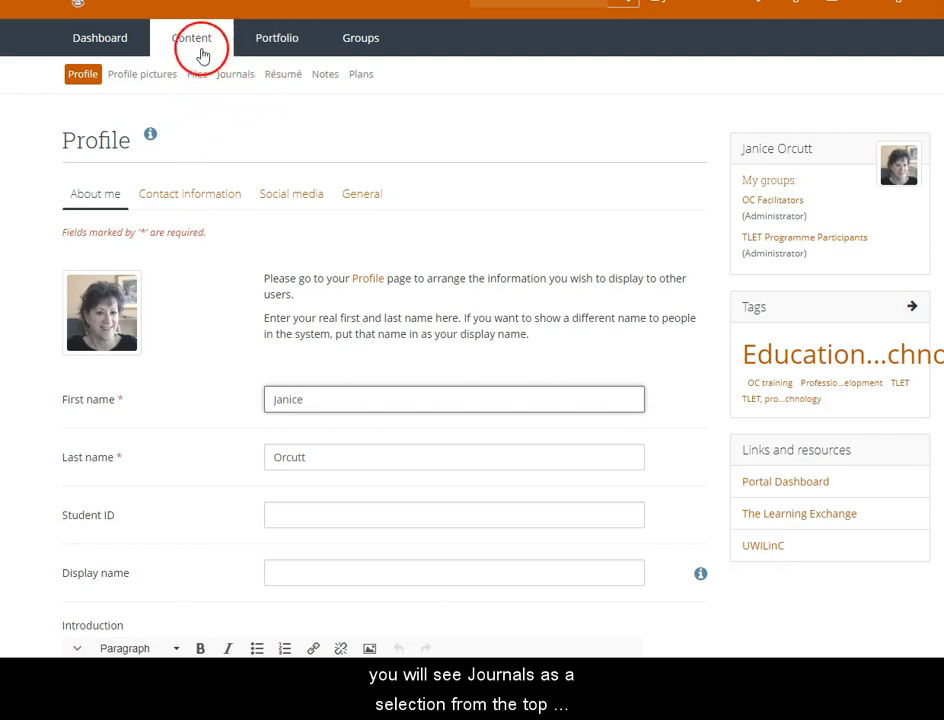
{"action": "left_click", "coordinate": [233, 80]}
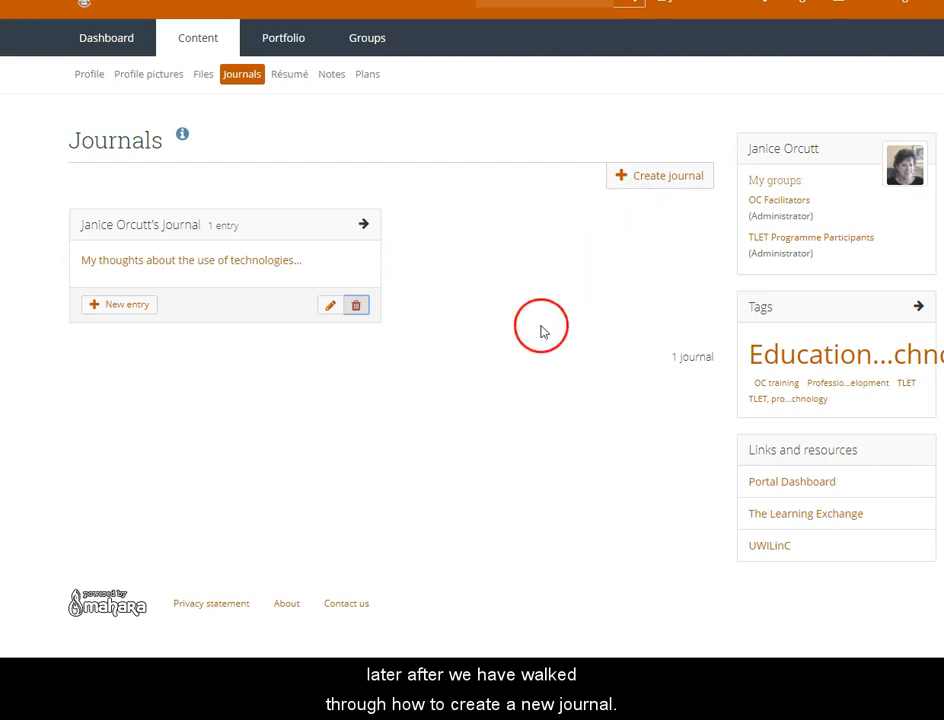
{"action": "left_click", "coordinate": [660, 180]}
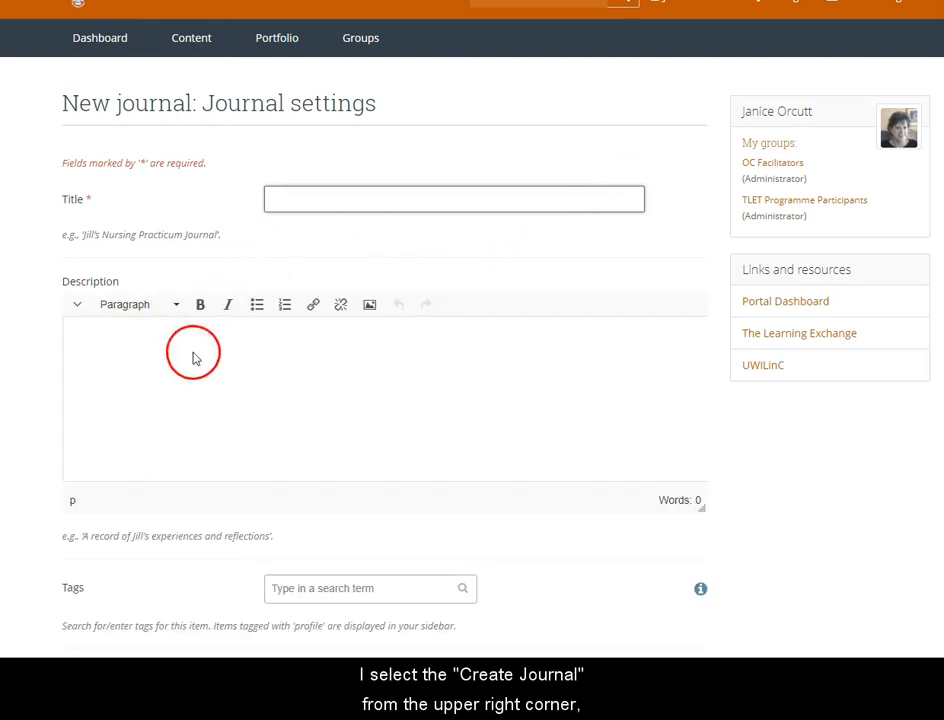
{"action": "left_click", "coordinate": [343, 199]}
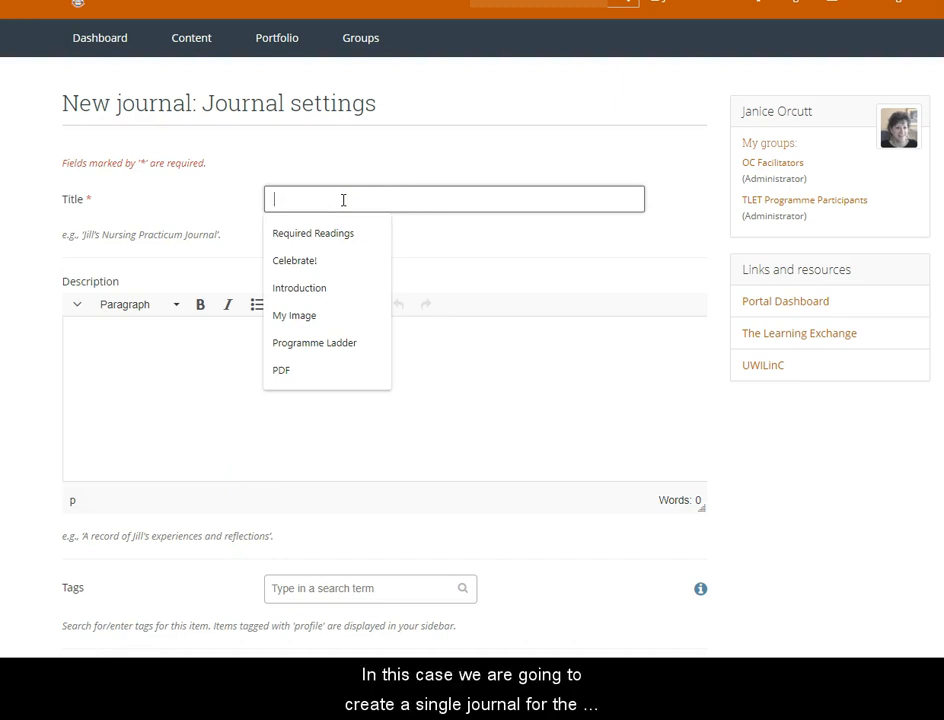
{"action": "type", "text": "M"}
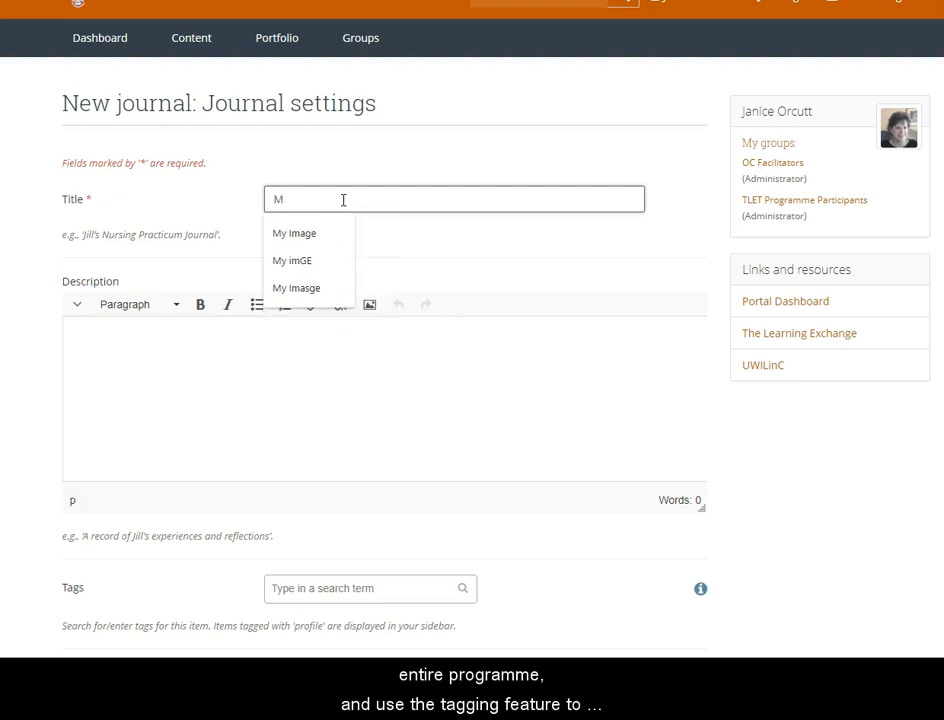
{"action": "type", "text": "Ed "}
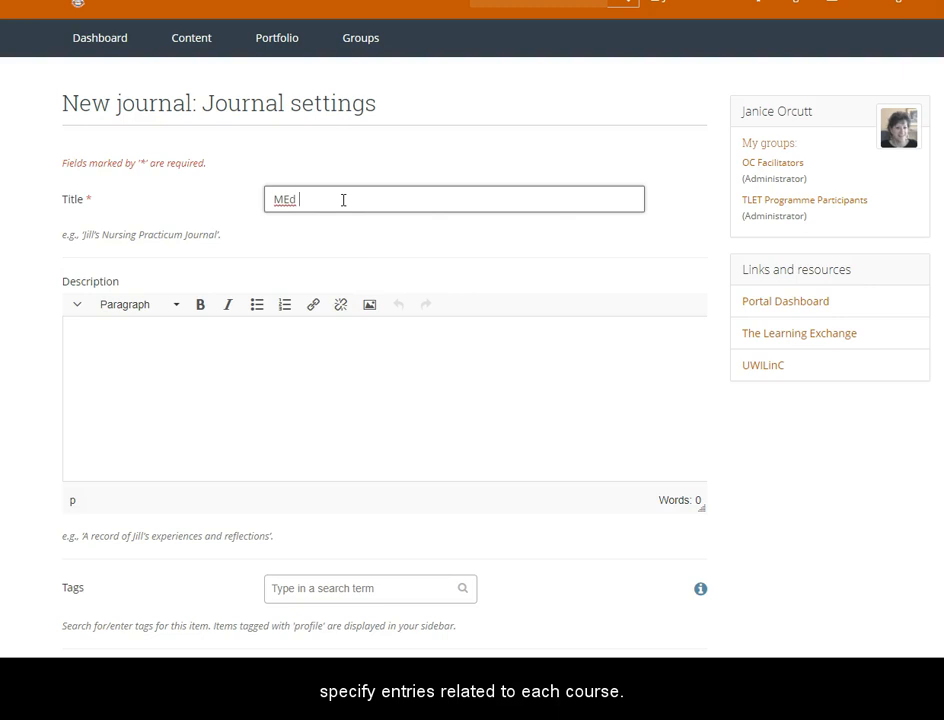
{"action": "type", "text": "Reflective"}
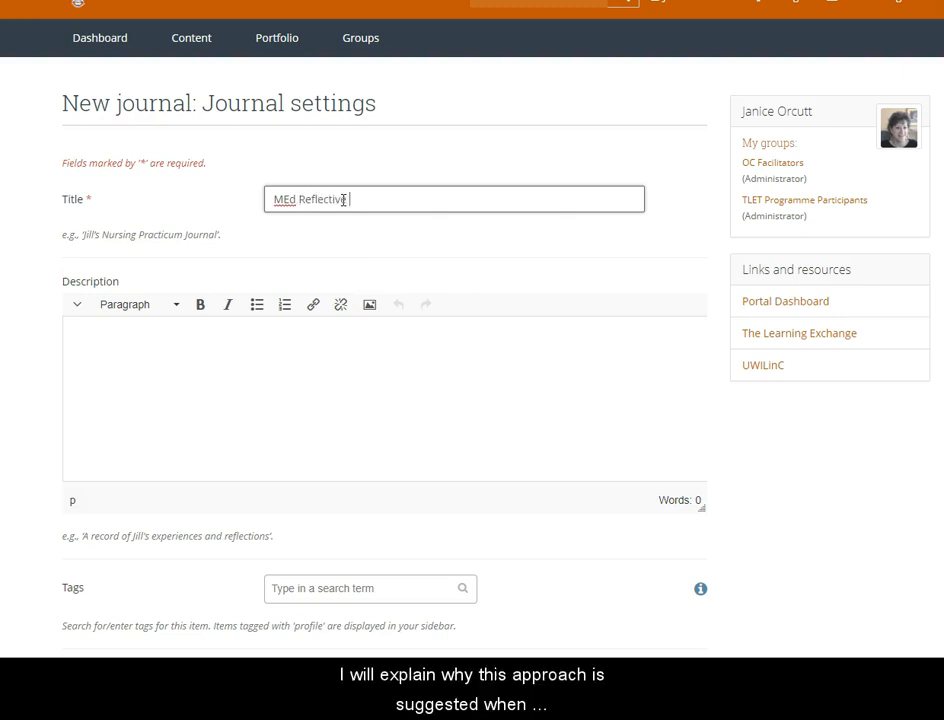
{"action": "type", "text": " Journal"}
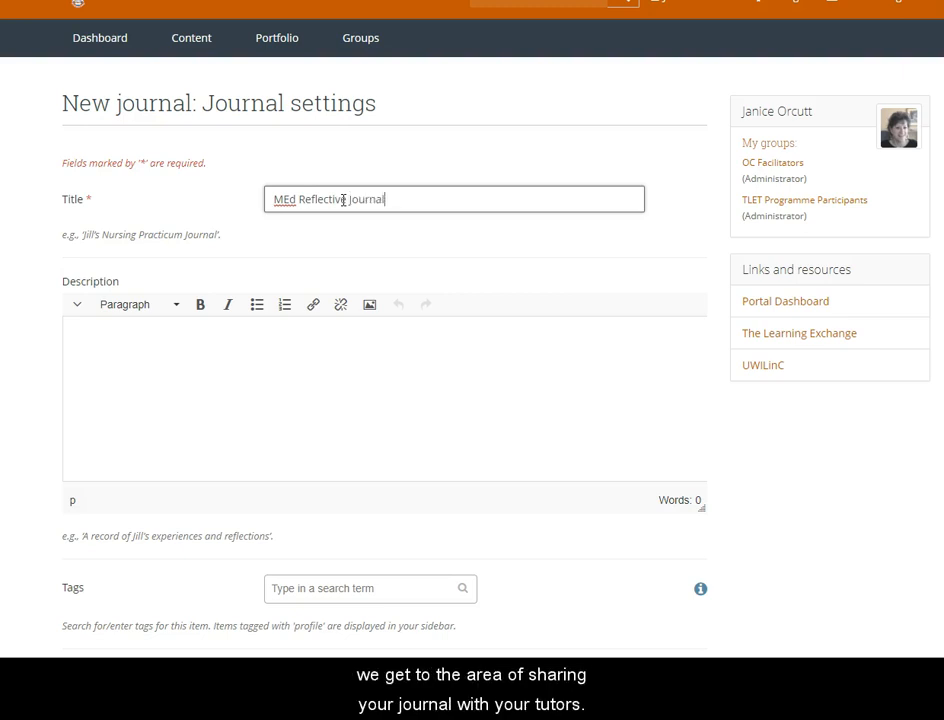
{"action": "left_click", "coordinate": [310, 224]}
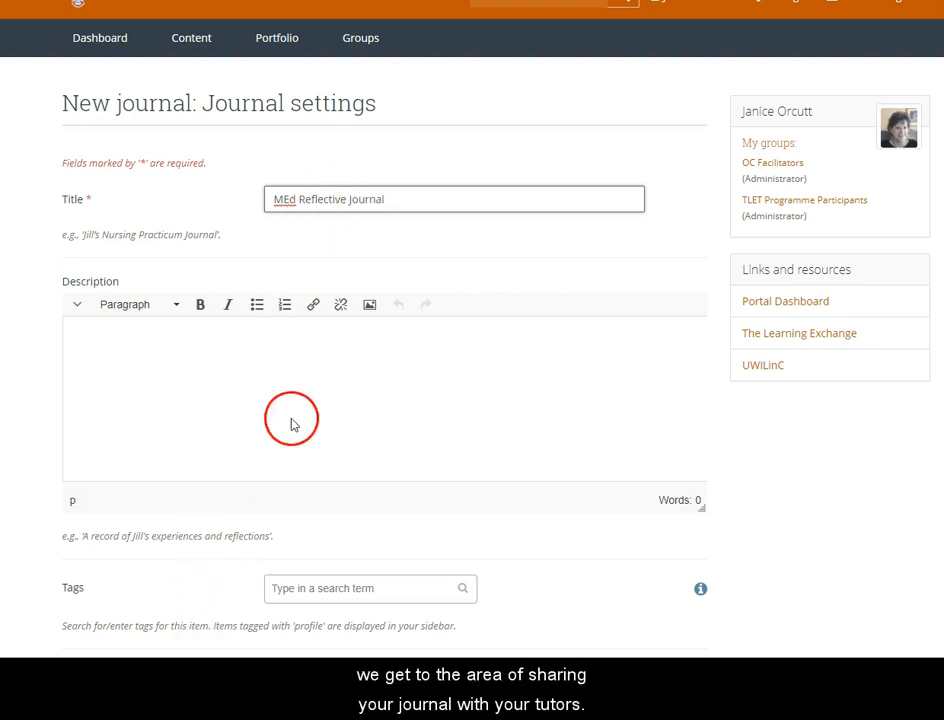
Insert "TLET" at the beginning of the new journal's title, before "MEd".
{"action": "left_click", "coordinate": [275, 199]}
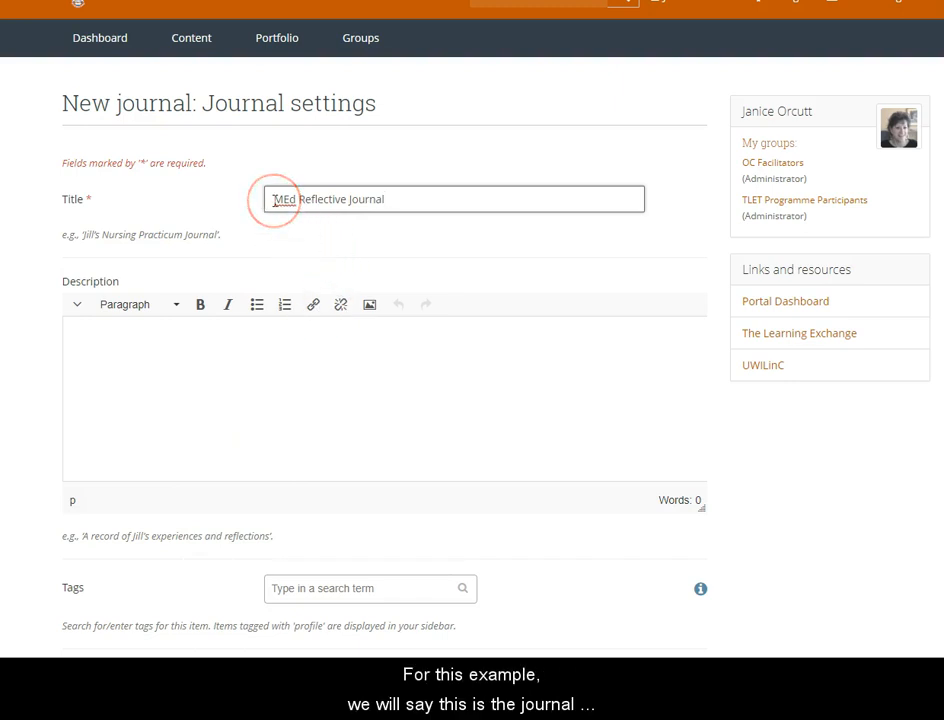
{"action": "left_click", "coordinate": [275, 201]}
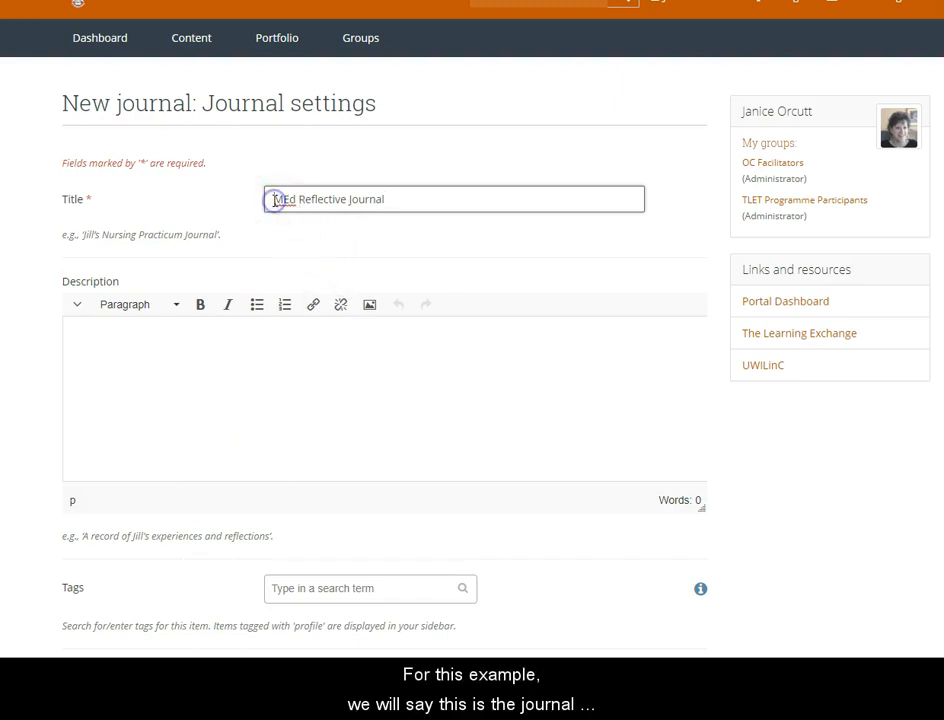
{"action": "type", "text": "TLET"}
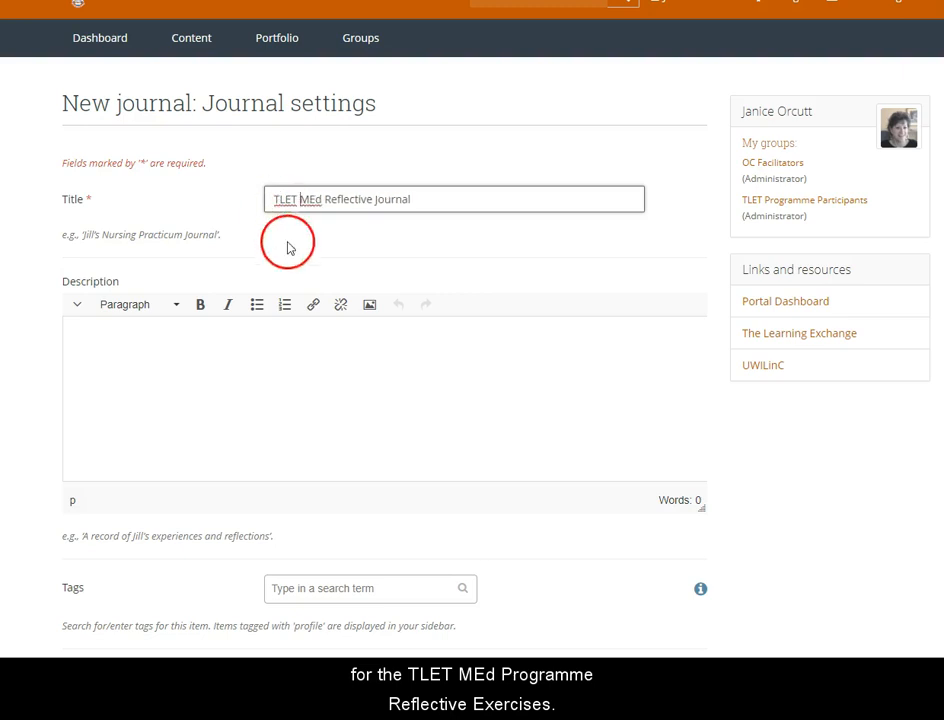
Enter "All exercises for the MEd" as the journal's description.
{"action": "left_click", "coordinate": [131, 333]}
{"action": "type", "text": "All "}
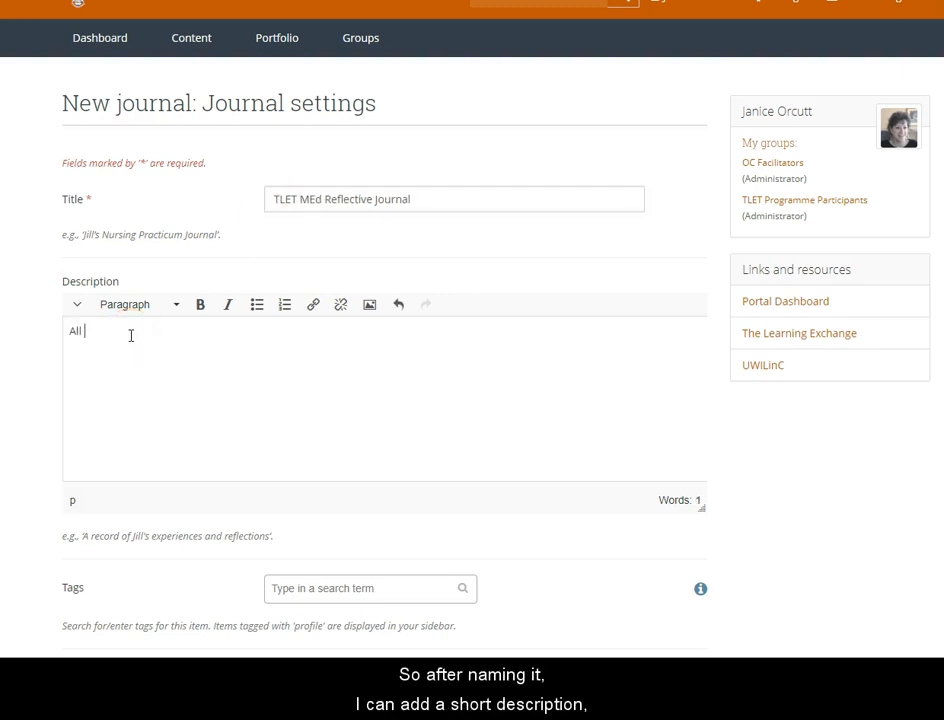
{"action": "type", "text": "exercises for the MEd"}
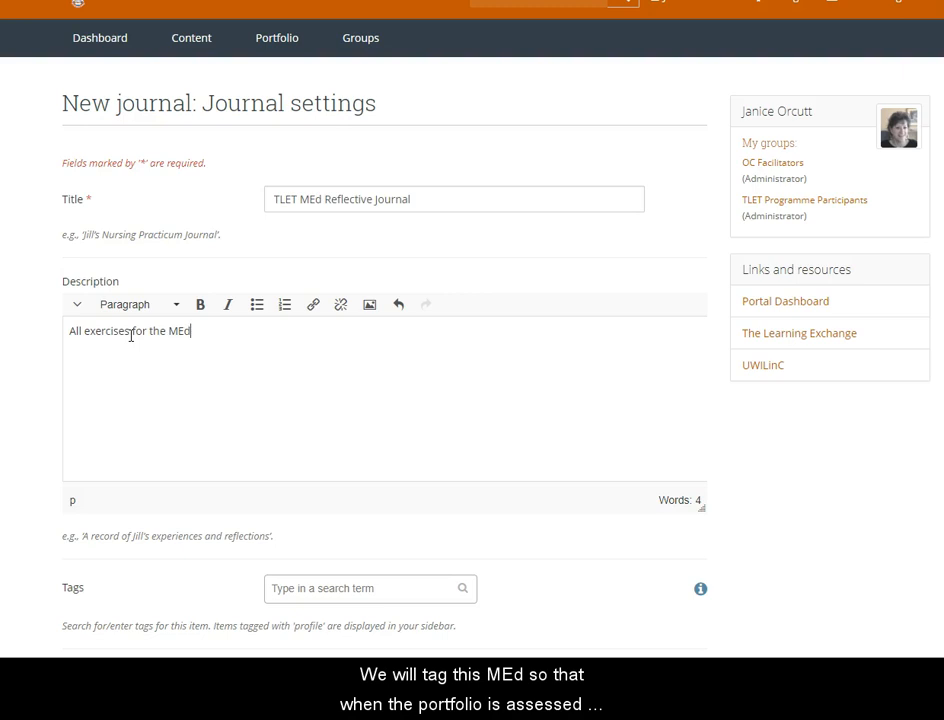
Add the tag "MEd" to the journal and create it.
{"action": "scroll", "coordinate": [180, 560], "scroll_direction": "down", "scroll_amount": 3}
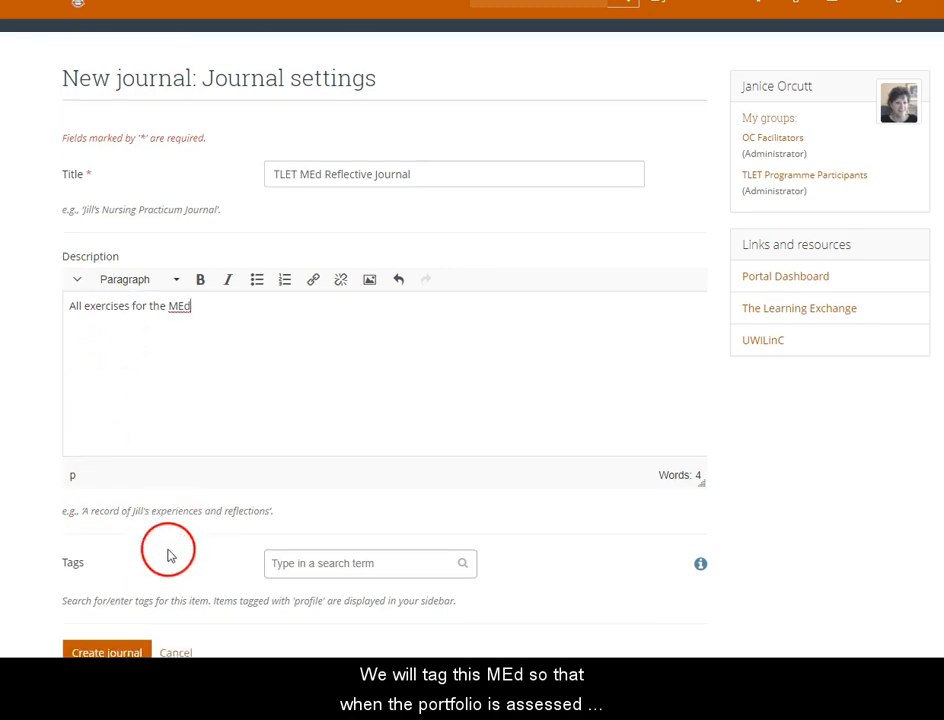
{"action": "left_click", "coordinate": [282, 468]}
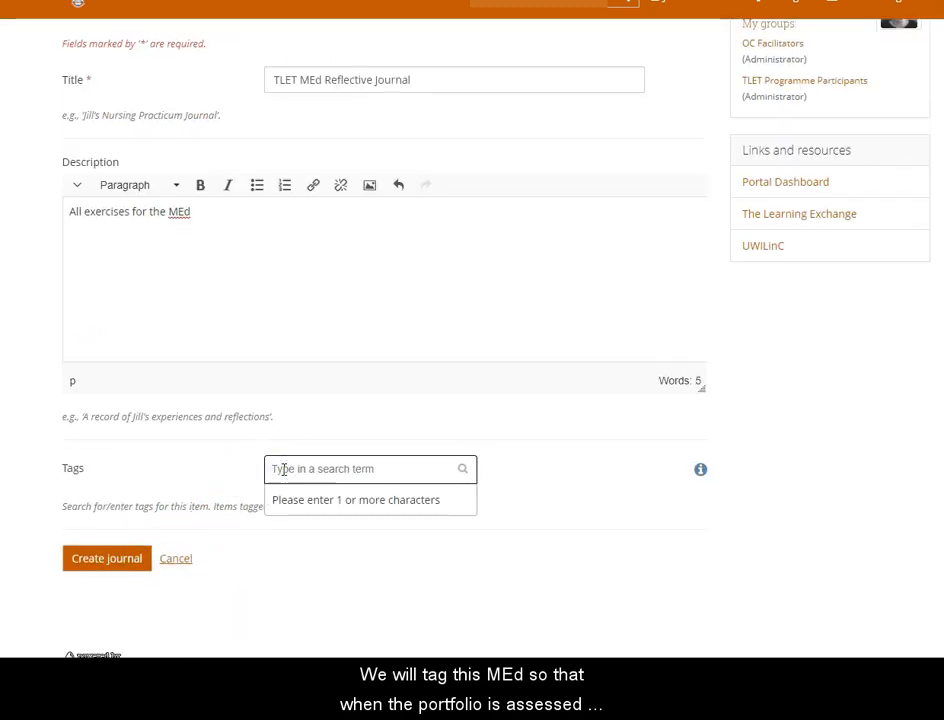
{"action": "type", "text": "MEd"}
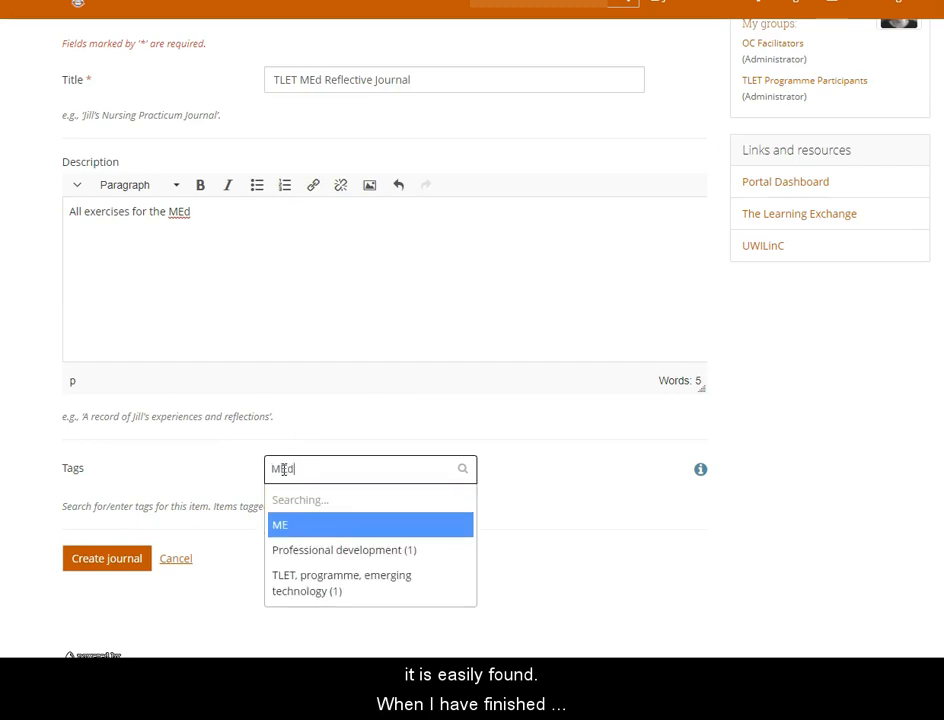
{"action": "key", "text": "Return"}
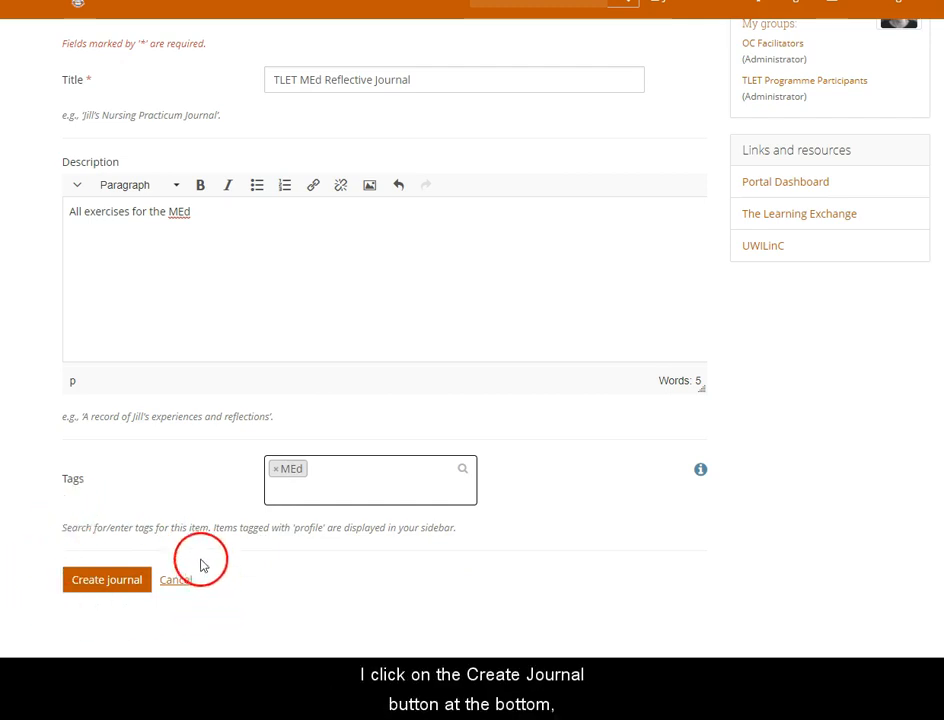
{"action": "left_click", "coordinate": [91, 588]}
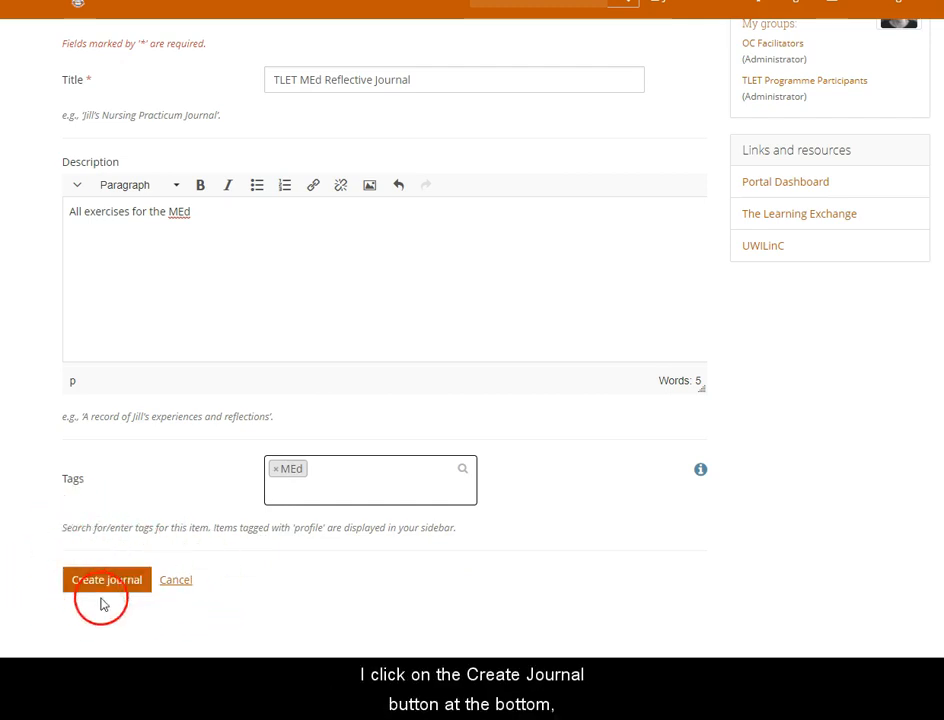
{"action": "left_click", "coordinate": [89, 573]}
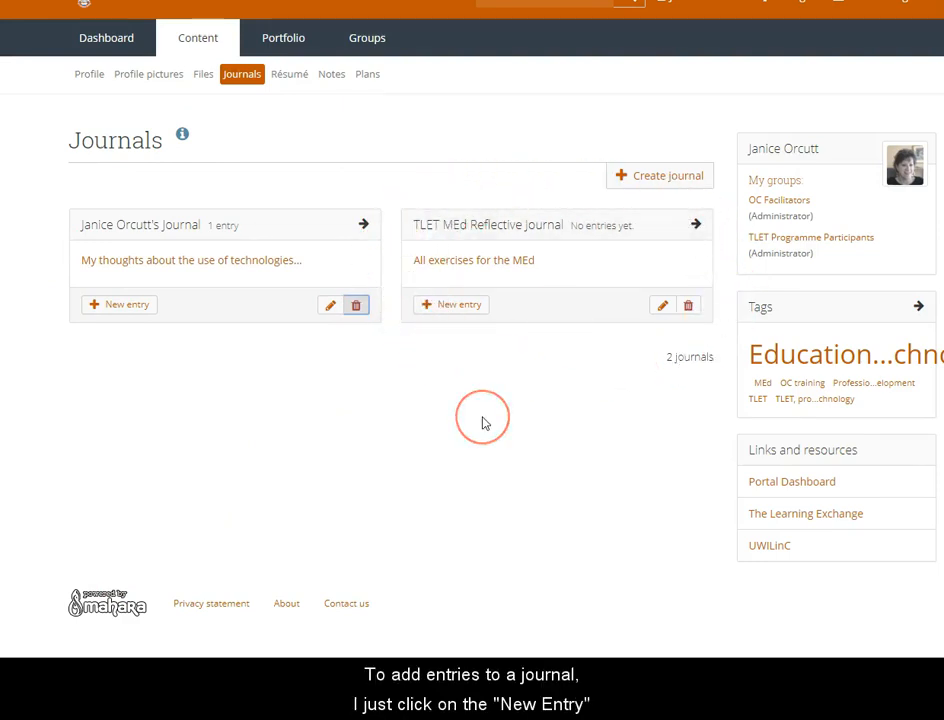
Start a new entry in the TLET MEd Reflective Journal and title it "EDCE 6050 Reflective Comments".
{"action": "left_click", "coordinate": [453, 305]}
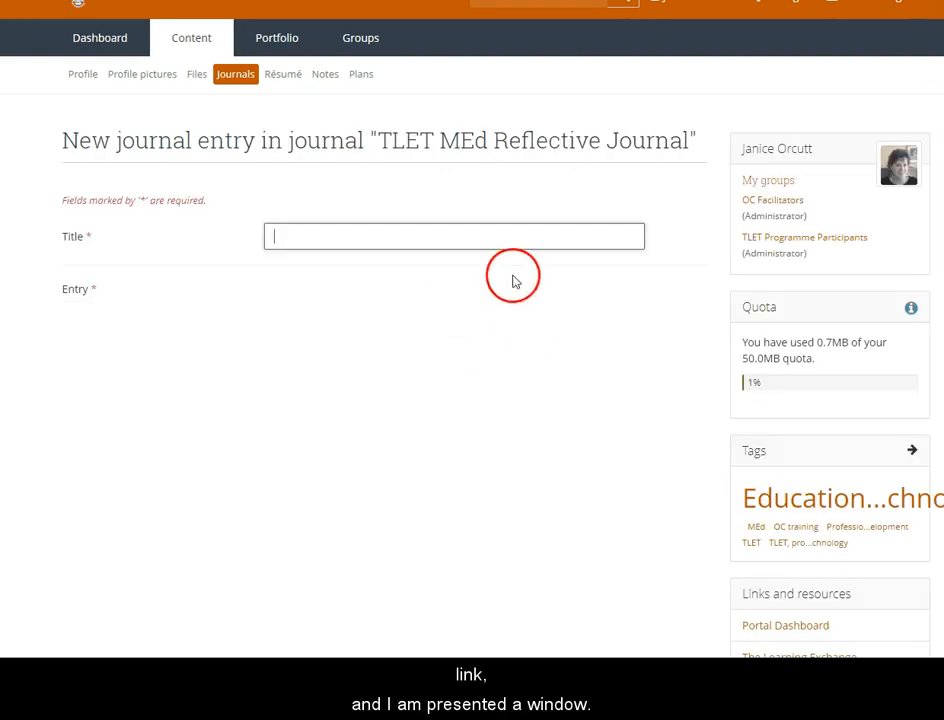
{"action": "left_click", "coordinate": [287, 233]}
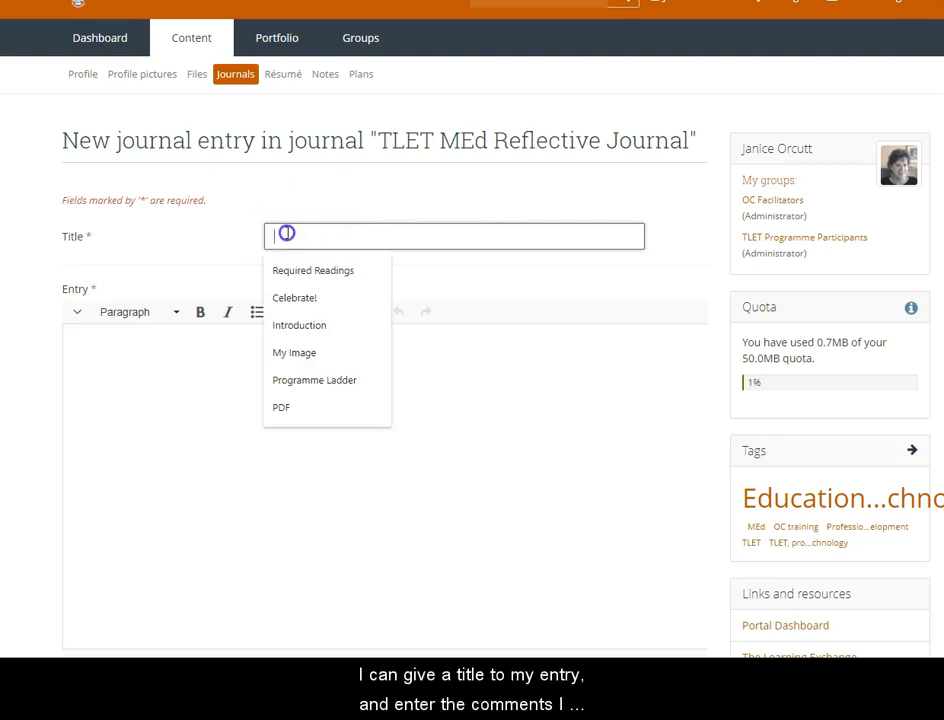
{"action": "type", "text": "EDCE"}
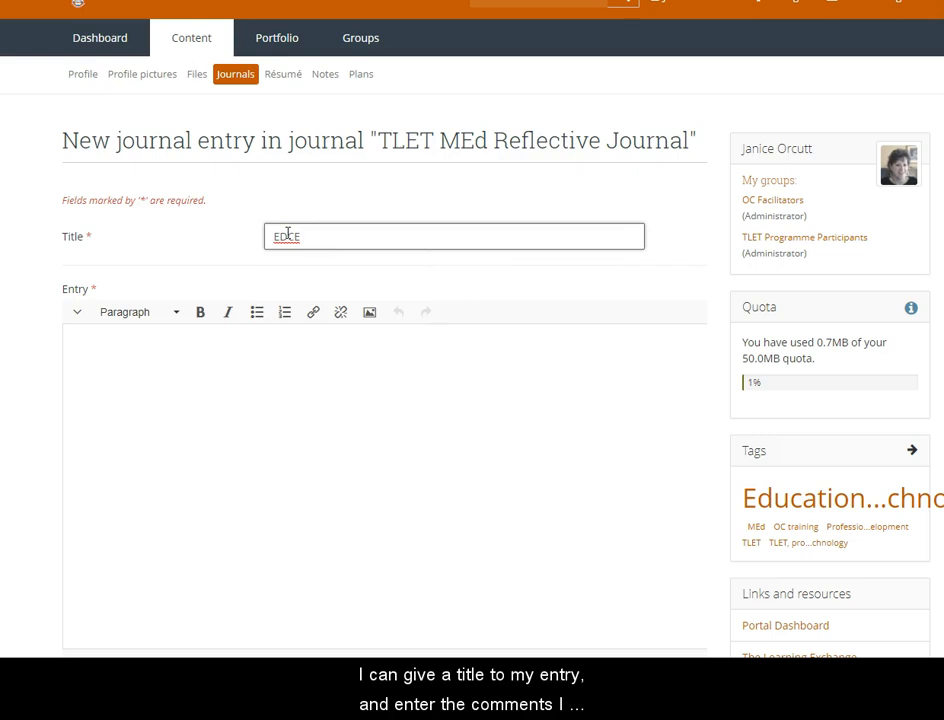
{"action": "type", "text": " 6050"}
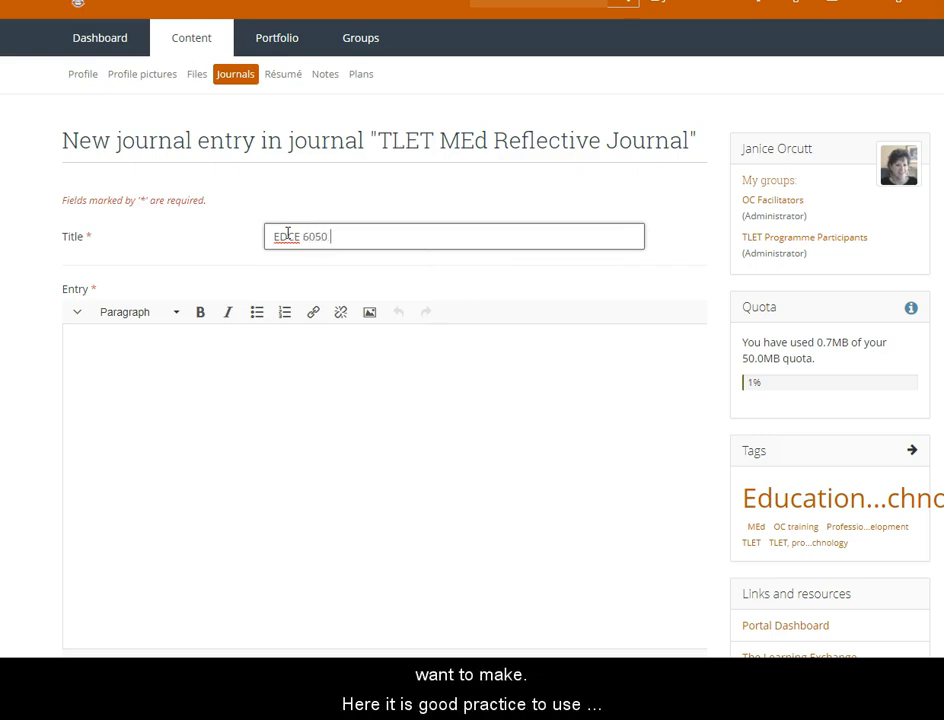
{"action": "type", "text": " Refle"}
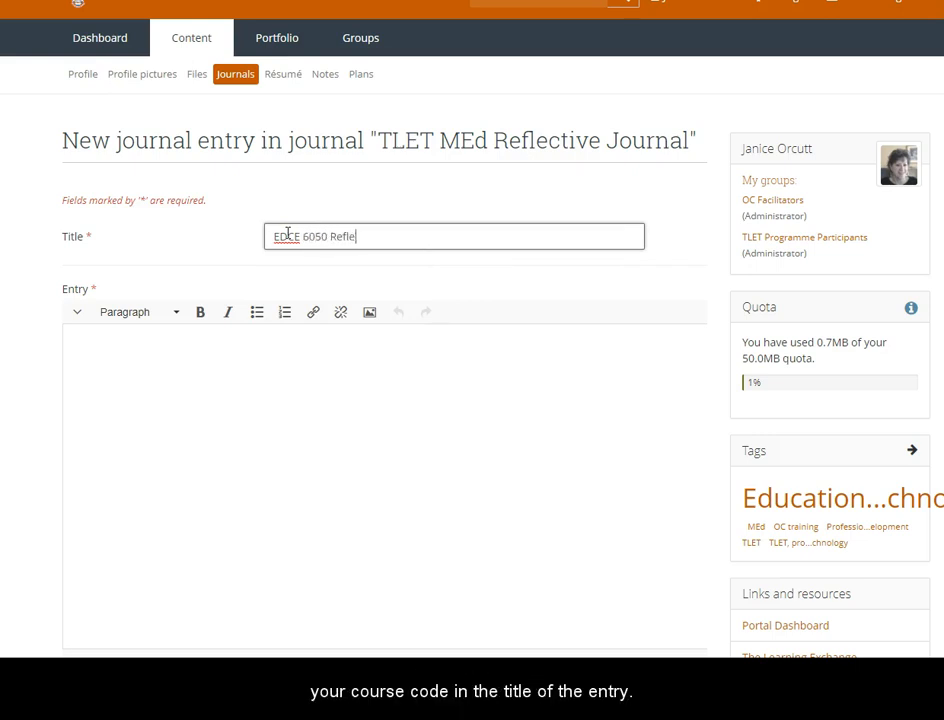
{"action": "type", "text": "ctive Comments"}
Write "This is my first entry" as the body text of the journal entry.
{"action": "left_click", "coordinate": [185, 362]}
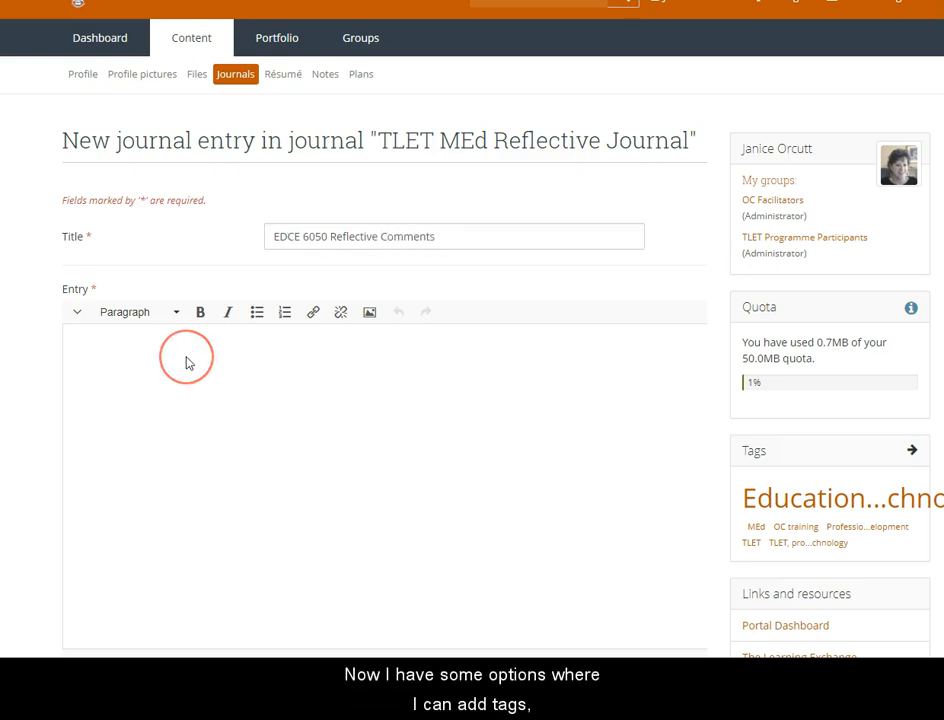
{"action": "type", "text": "This is my"}
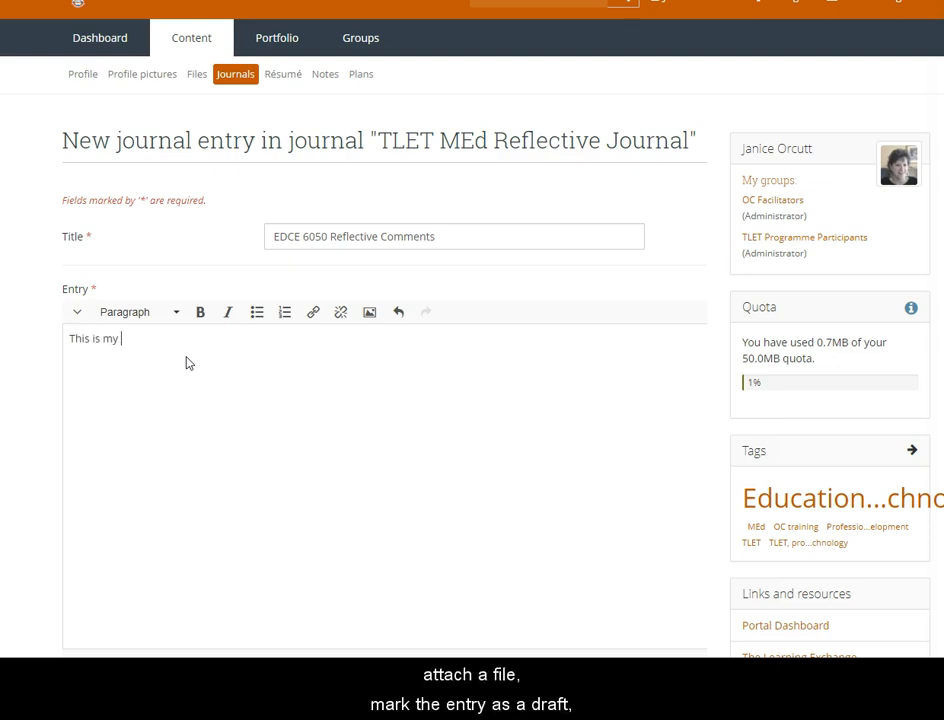
{"action": "type", "text": " first item"}
{"action": "type", "text": "entry"}
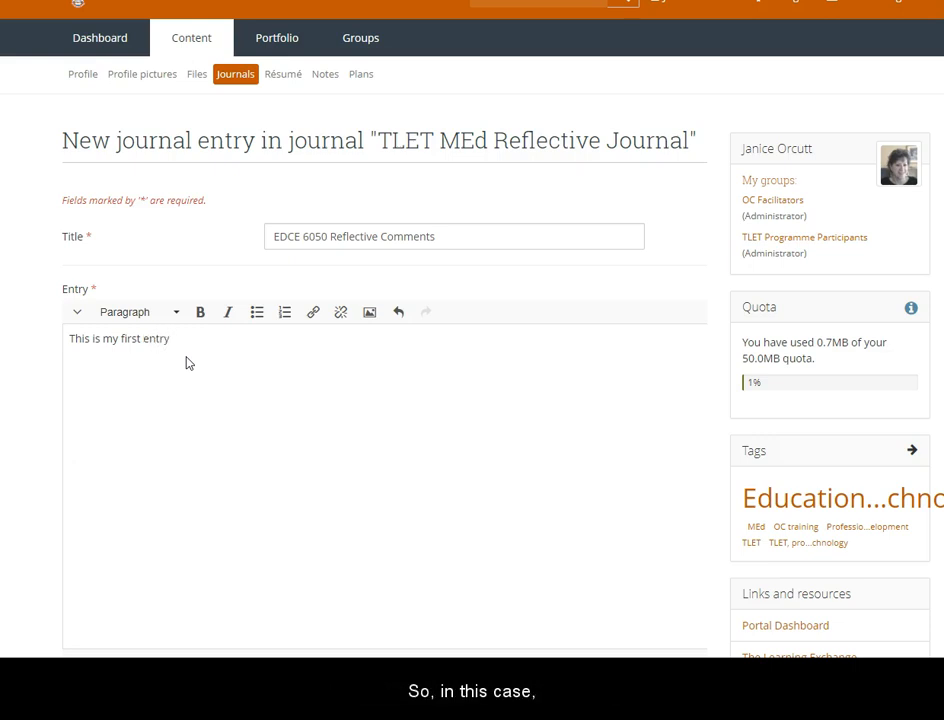
Tag the journal entry with the course code "EDCE6050" and mark the entry as a draft.
{"action": "scroll", "coordinate": [185, 363], "scroll_direction": "down", "scroll_amount": 3}
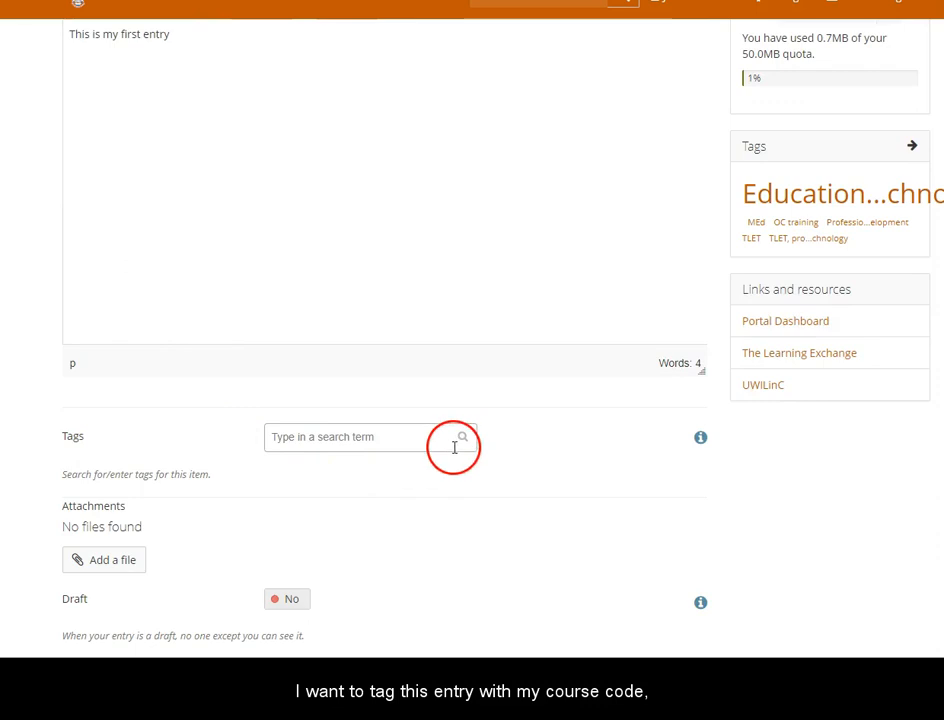
{"action": "left_click", "coordinate": [379, 440]}
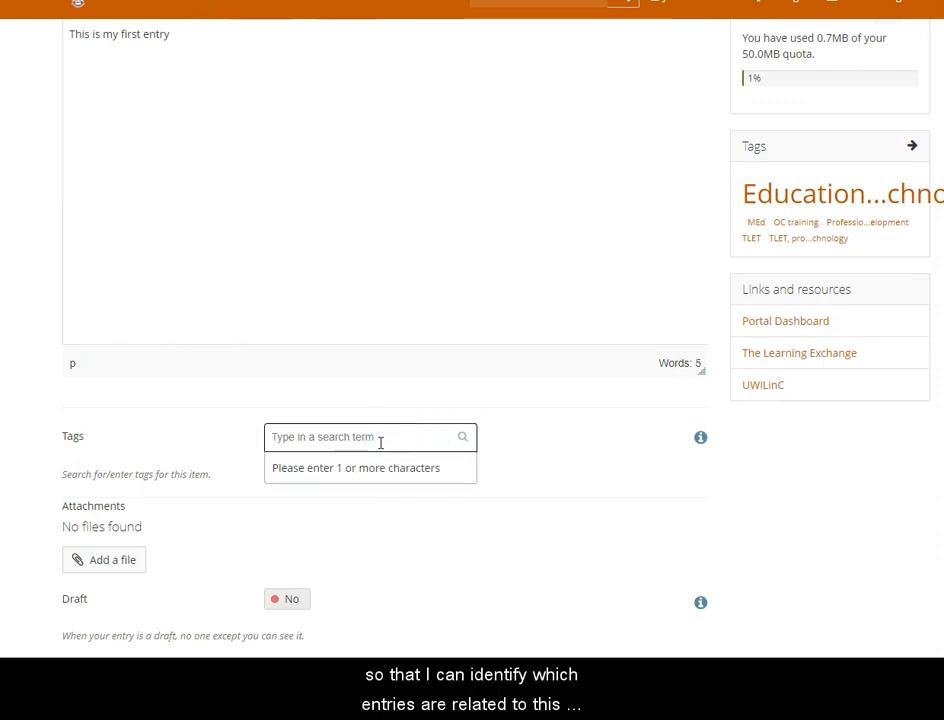
{"action": "type", "text": "EDCE"}
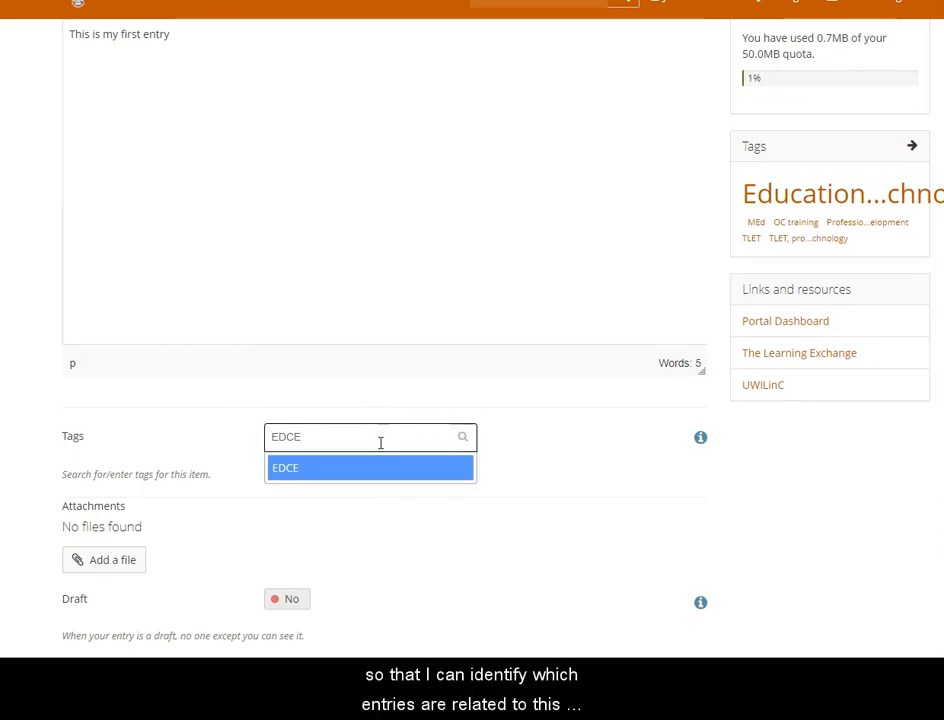
{"action": "type", "text": "6050"}
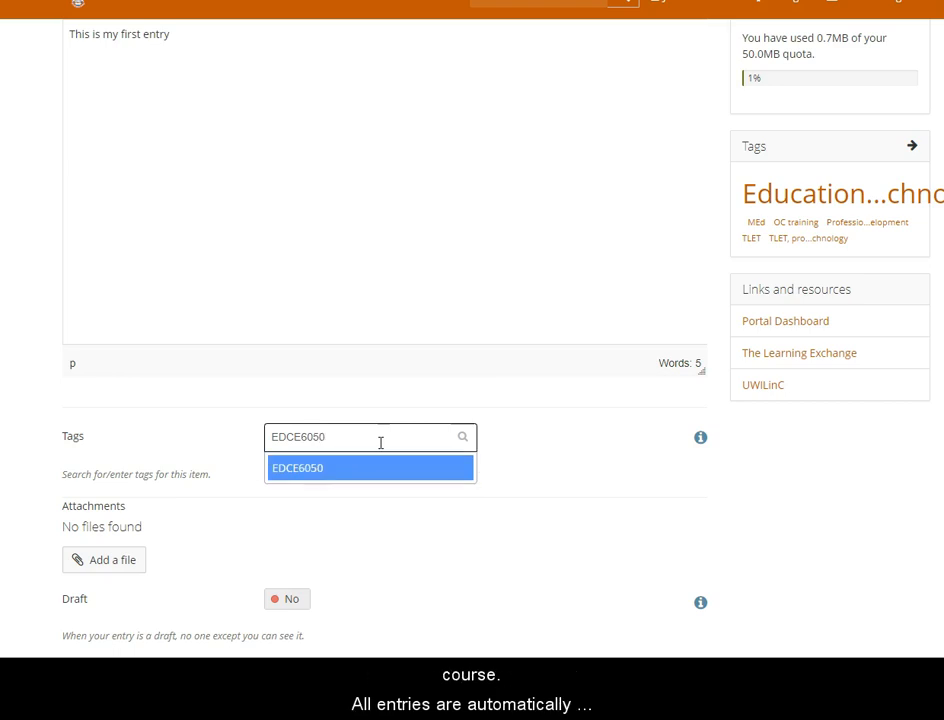
{"action": "key", "text": "Return"}
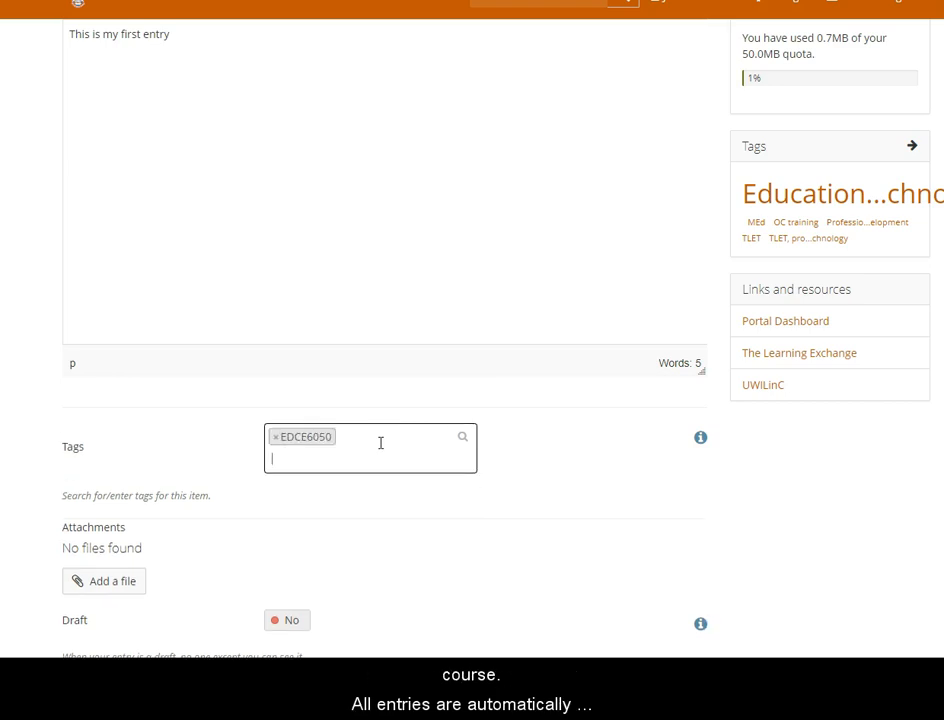
{"action": "scroll", "coordinate": [130, 505], "scroll_direction": "down", "scroll_amount": 3}
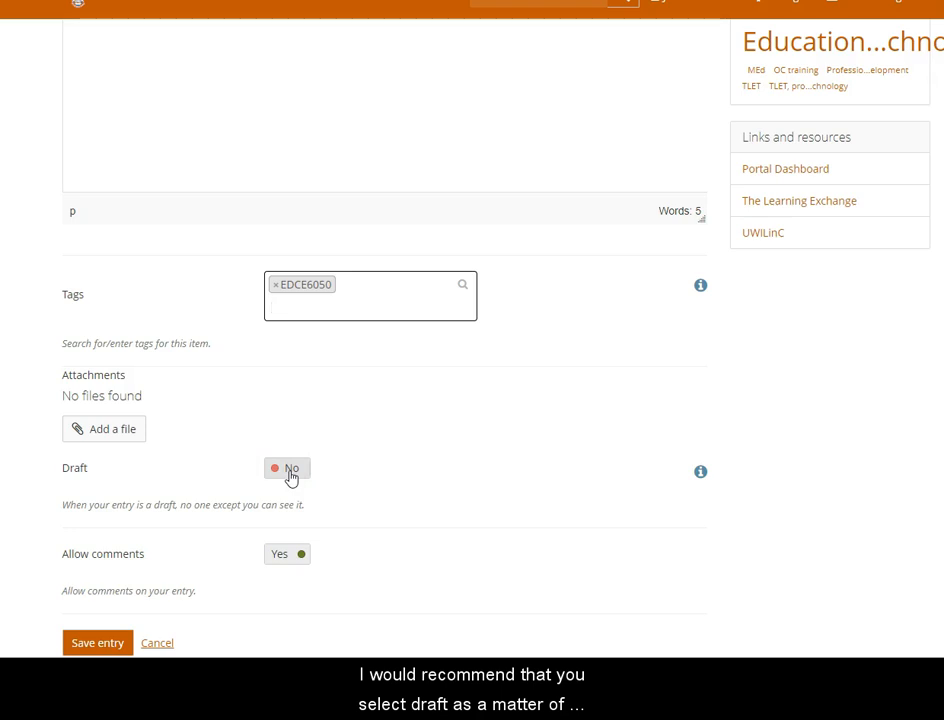
{"action": "left_click", "coordinate": [289, 470]}
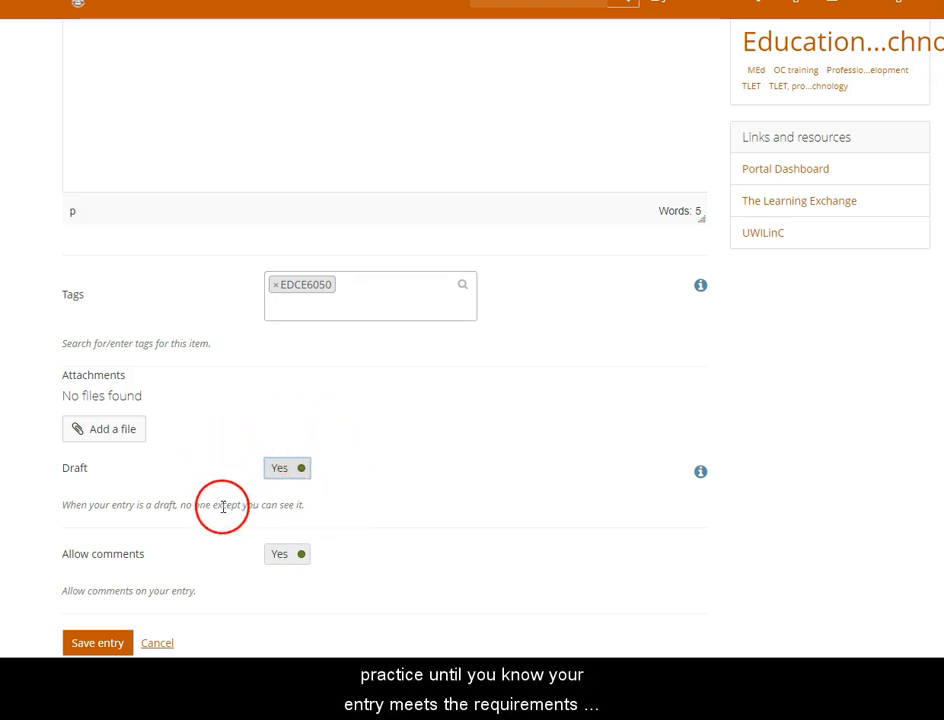
Save the journal entry.
{"action": "scroll", "coordinate": [222, 507], "scroll_direction": "down", "scroll_amount": 1}
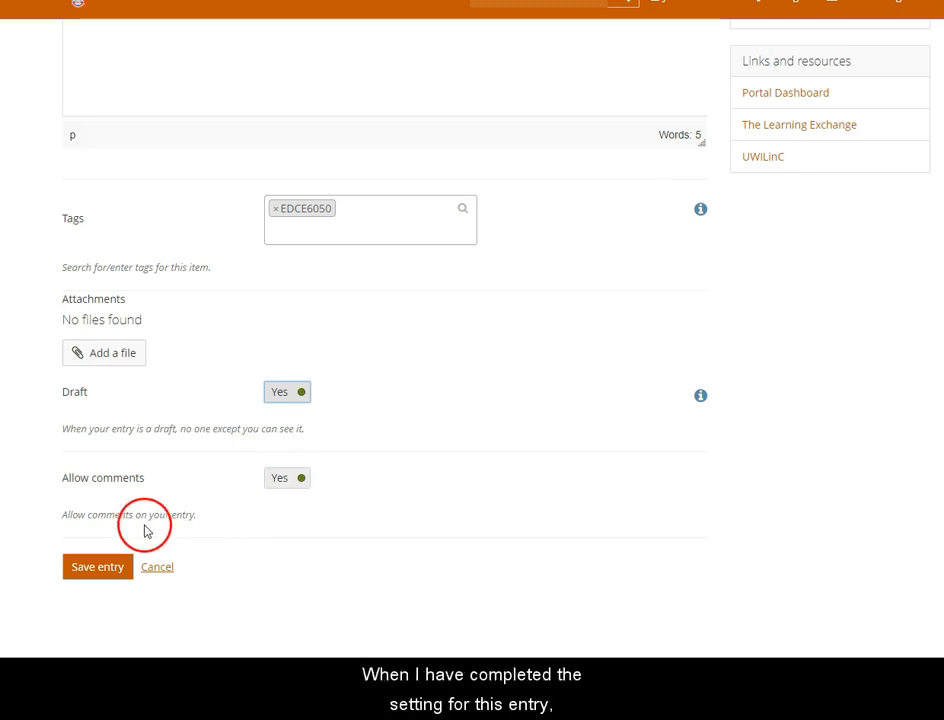
{"action": "left_click", "coordinate": [100, 566]}
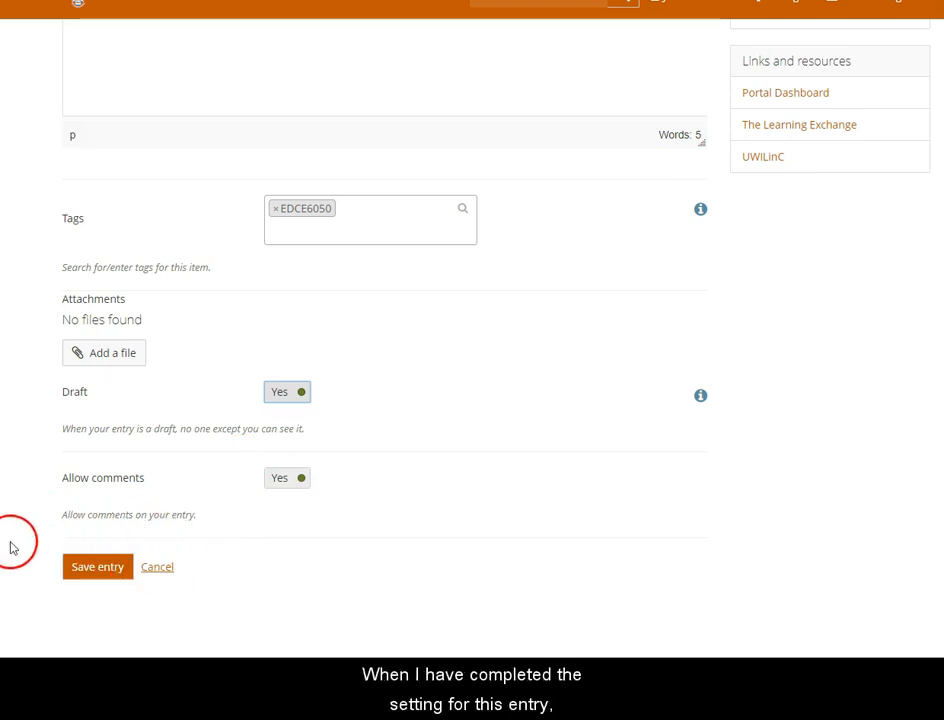
{"action": "left_click", "coordinate": [104, 567]}
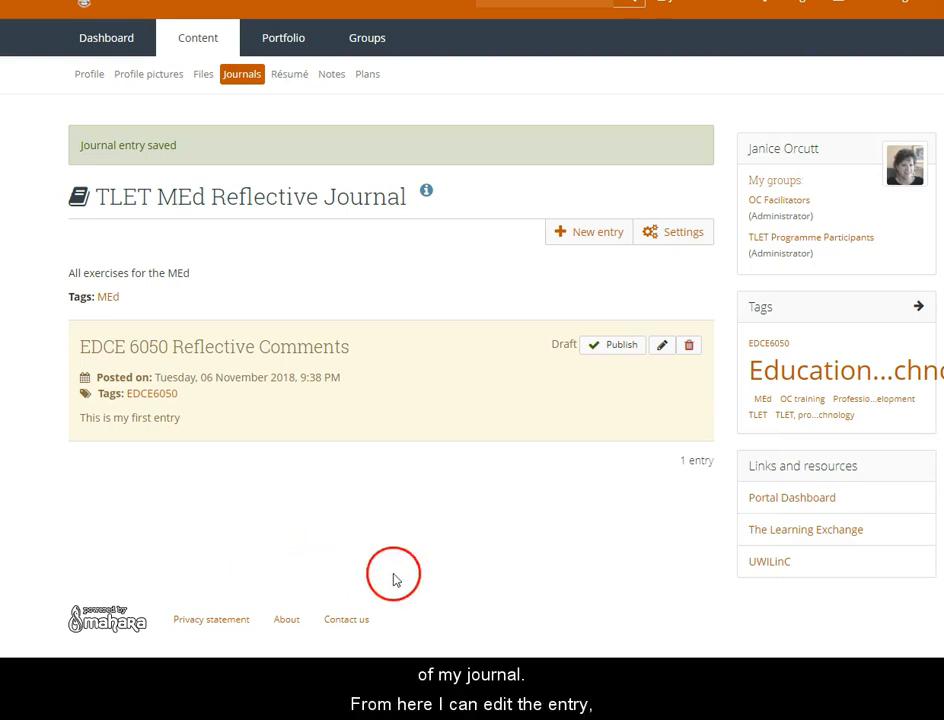
Publish the "EDCE 6050 Reflective Comments" entry, trying unpublish once before publishing it again, and return to the journals list.
{"action": "left_click", "coordinate": [613, 346]}
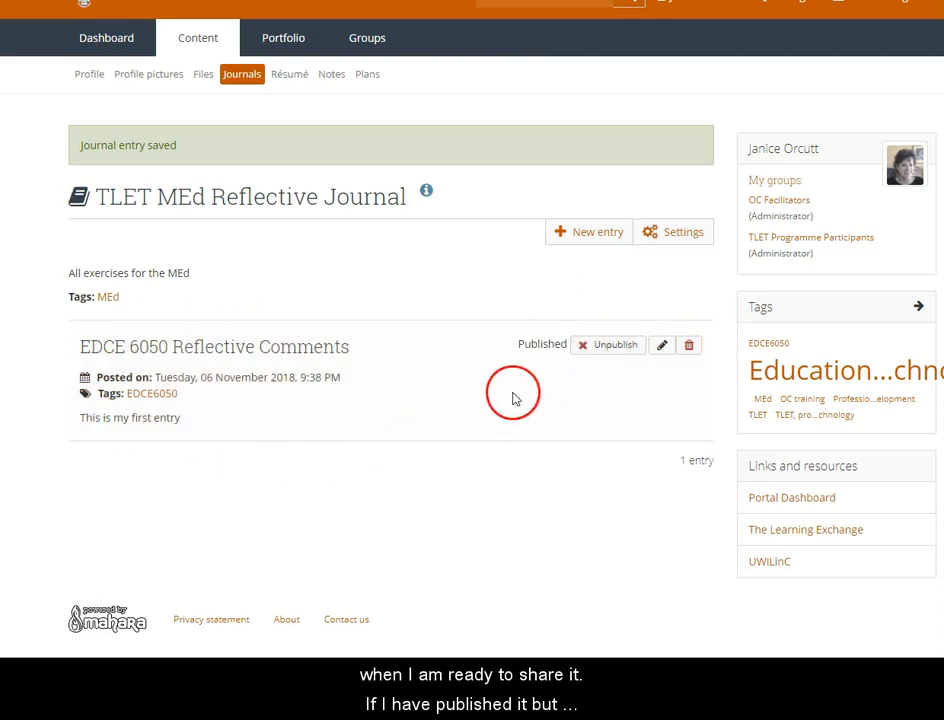
{"action": "left_click", "coordinate": [607, 345]}
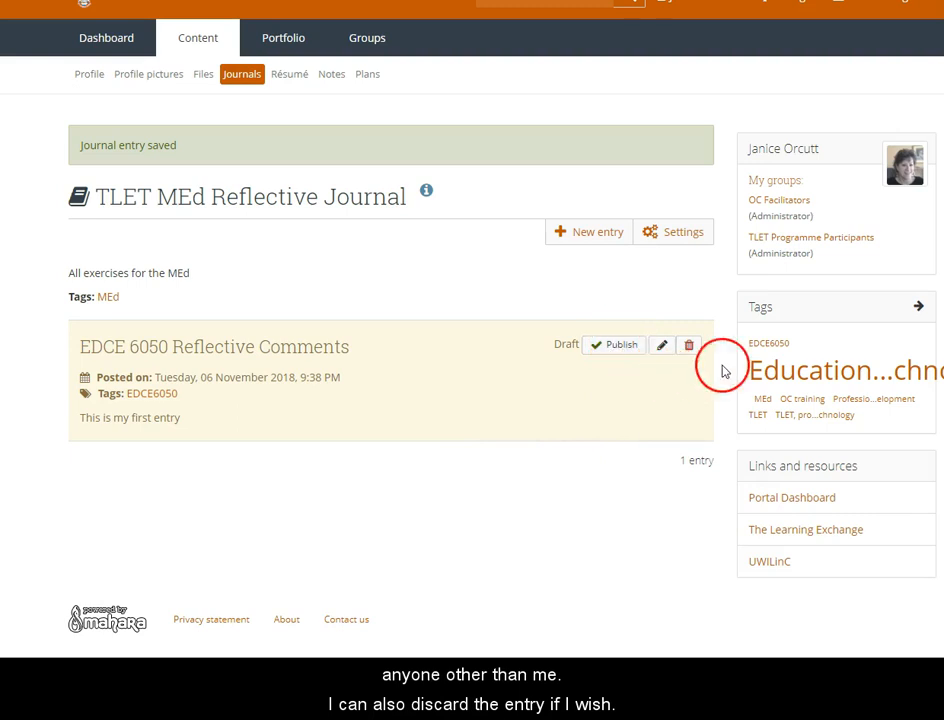
{"action": "left_click", "coordinate": [616, 345]}
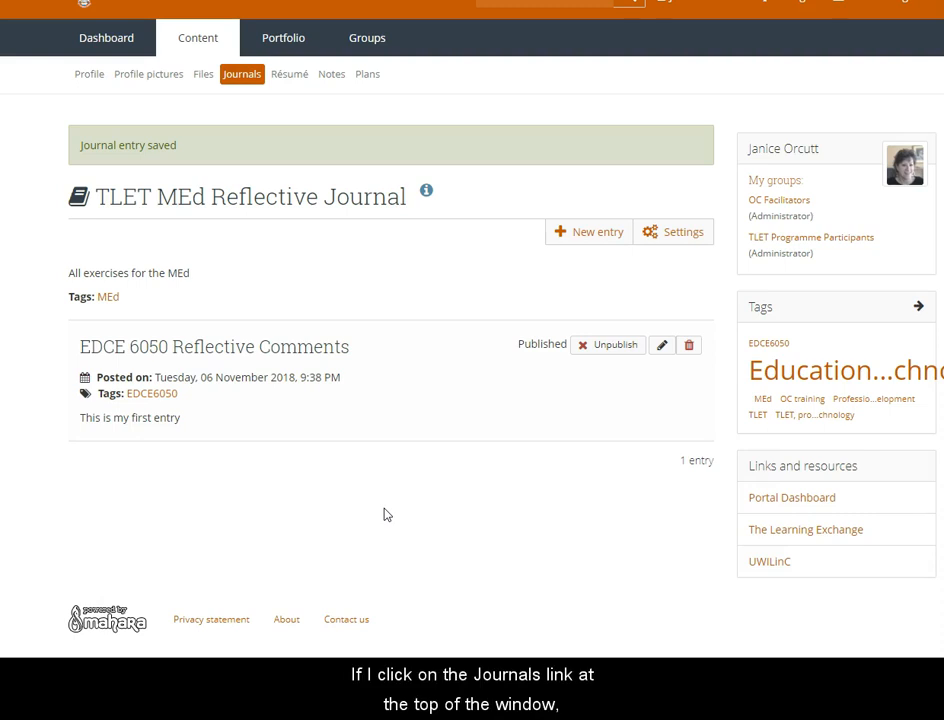
{"action": "left_click", "coordinate": [248, 82]}
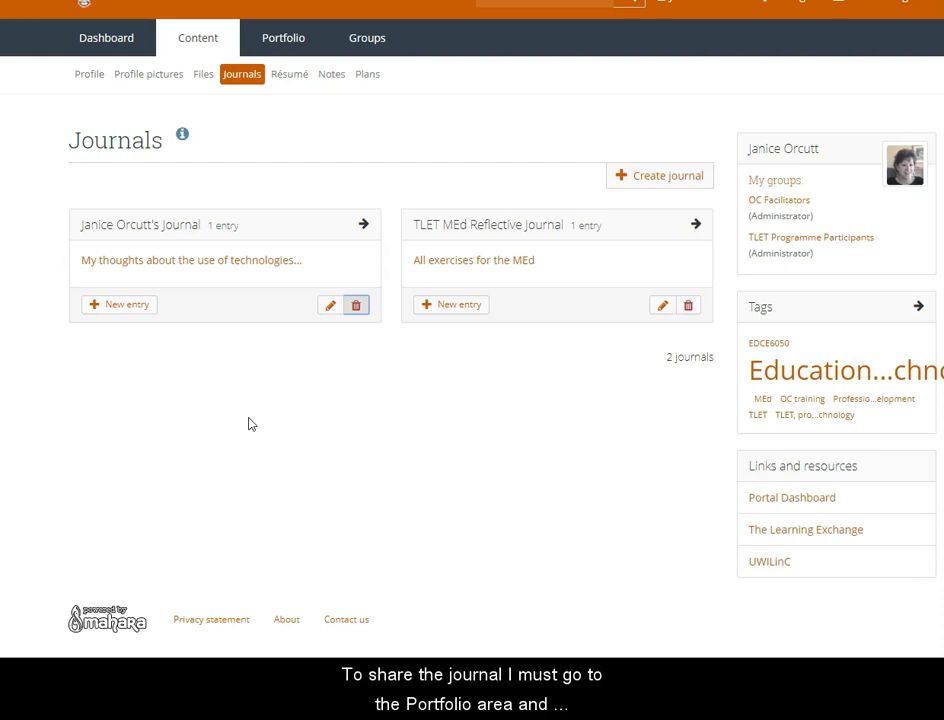
Create a new portfolio page and enter "EDCE6050 Reflective Journal" as its title.
{"action": "left_click", "coordinate": [285, 40]}
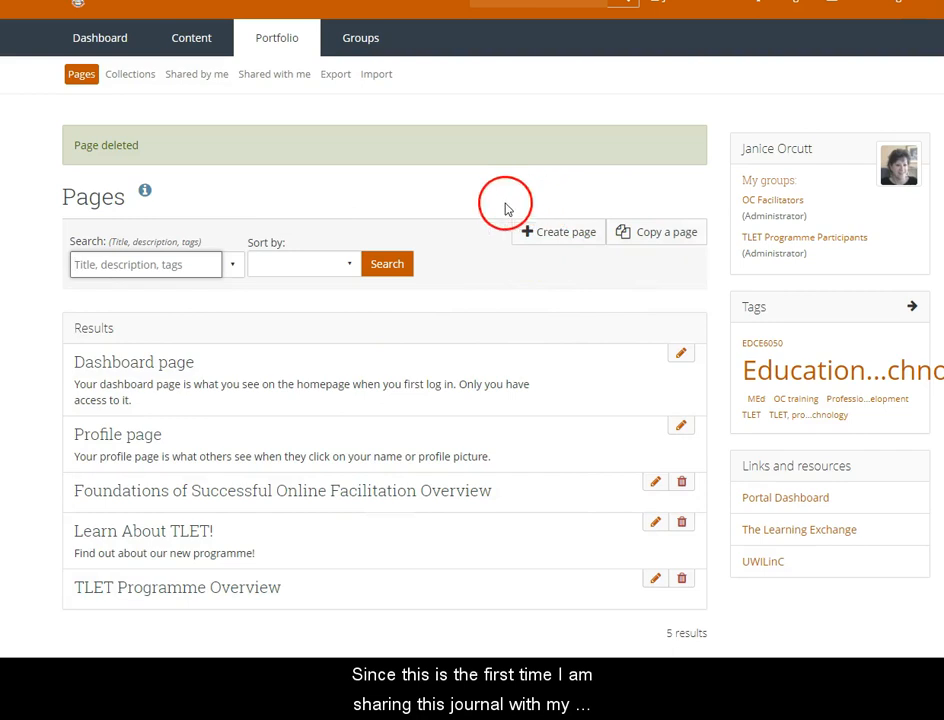
{"action": "left_click", "coordinate": [573, 240]}
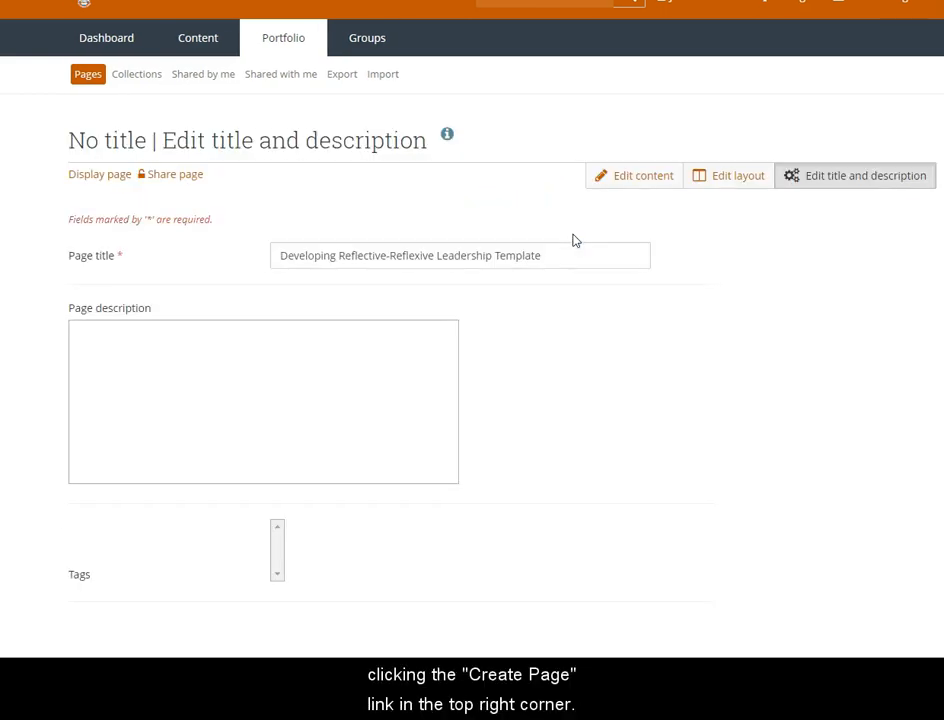
{"action": "triple_click", "coordinate": [547, 256]}
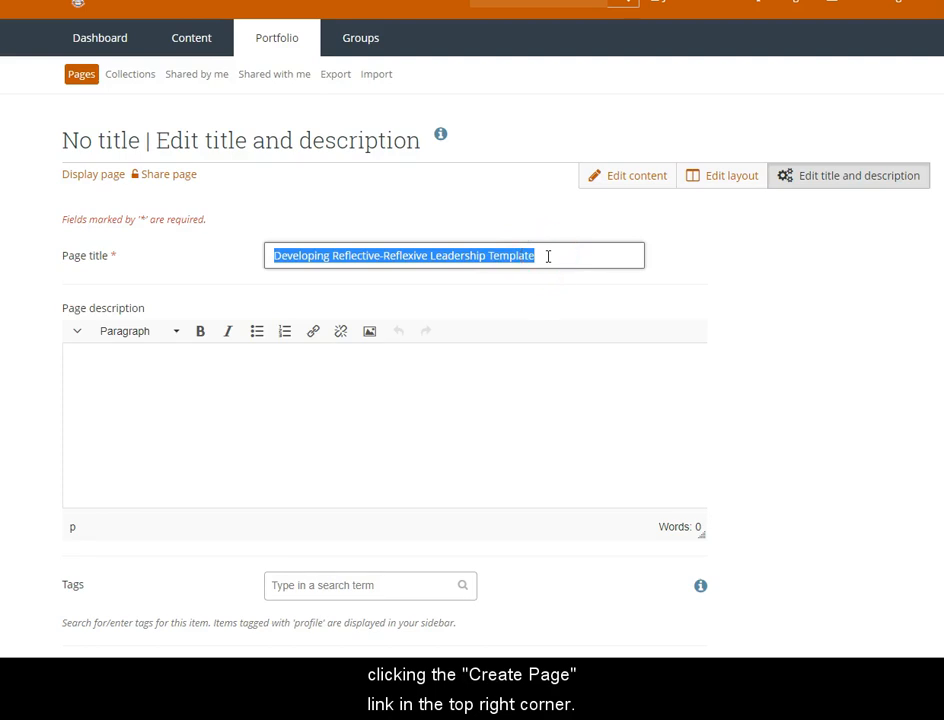
{"action": "type", "text": "EDCE6"}
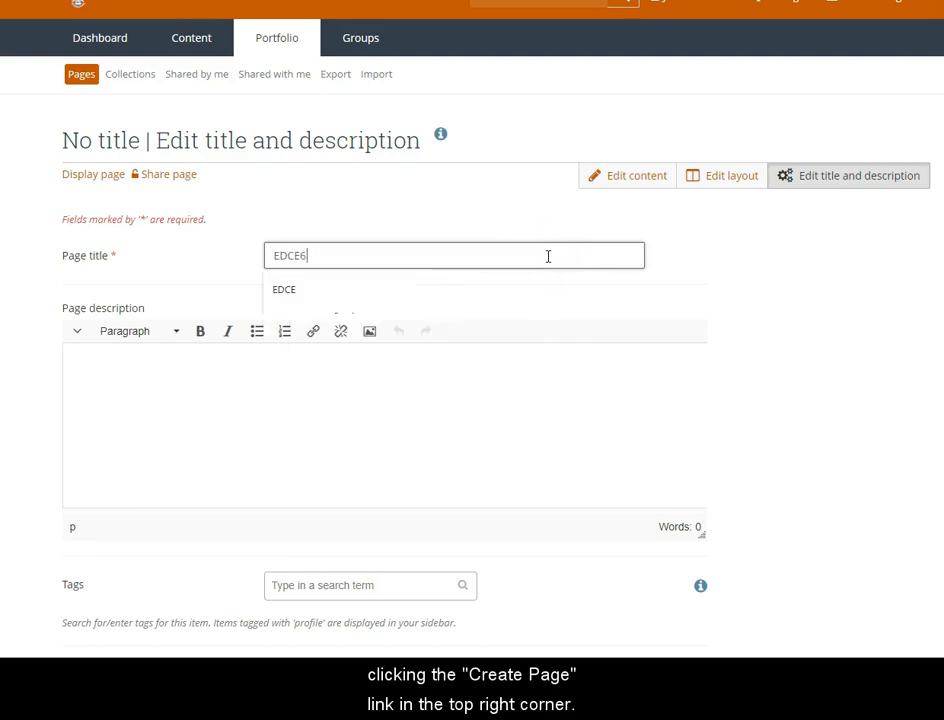
{"action": "type", "text": "050 Reflect"}
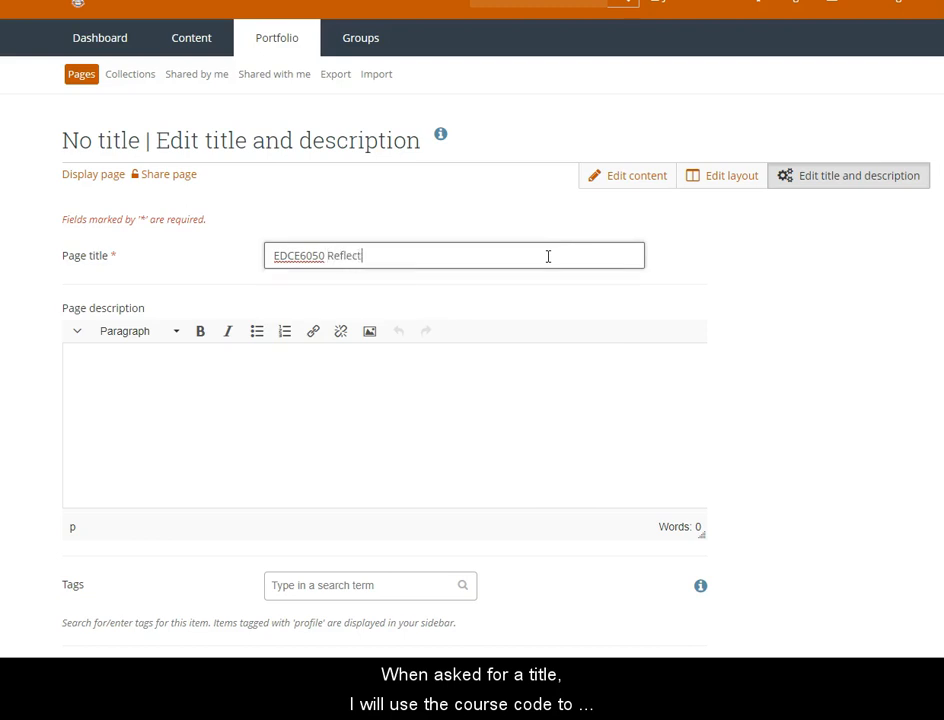
{"action": "type", "text": "ive Journal"}
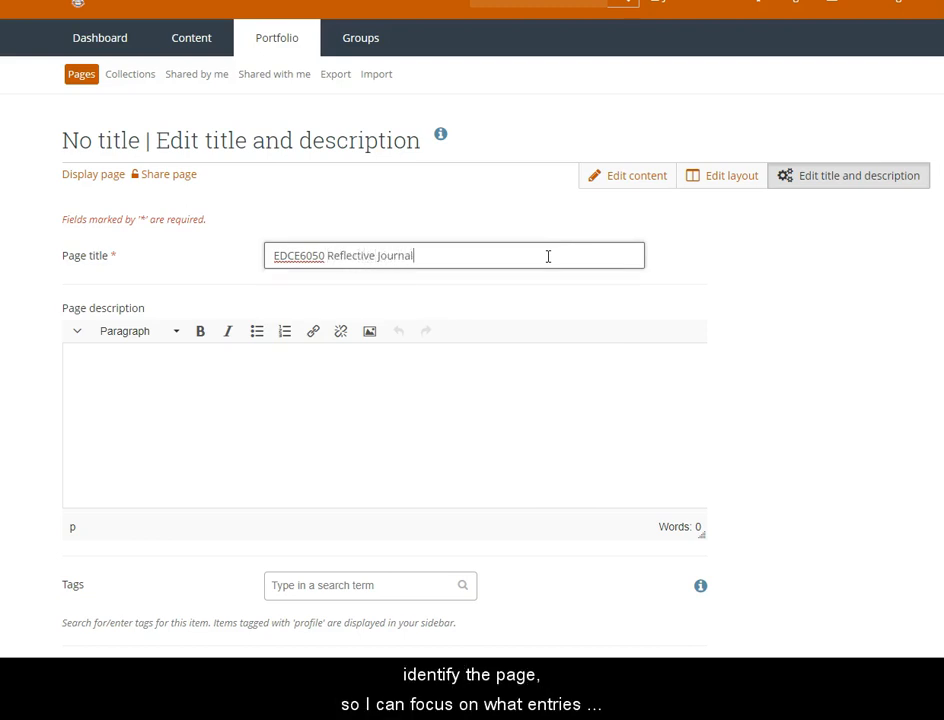
Retitle the page "EDCE6050 Journal Page", describe it as "Reflections for EDCE6050", tag it EDCE6050, and save it.
{"action": "left_click", "coordinate": [328, 394]}
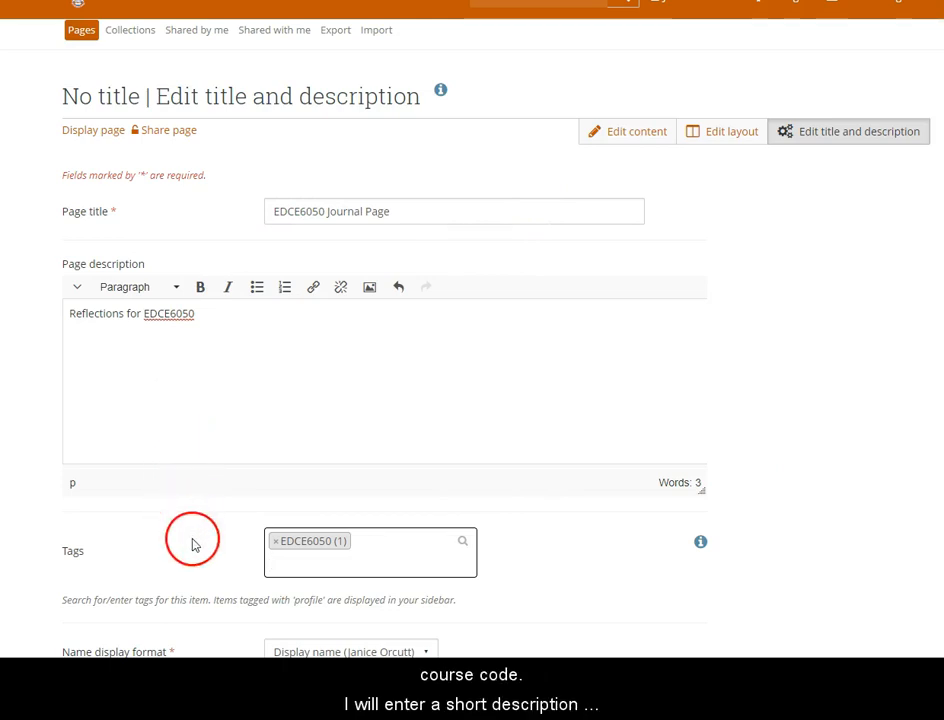
{"action": "scroll", "coordinate": [170, 535], "scroll_direction": "down", "scroll_amount": 3}
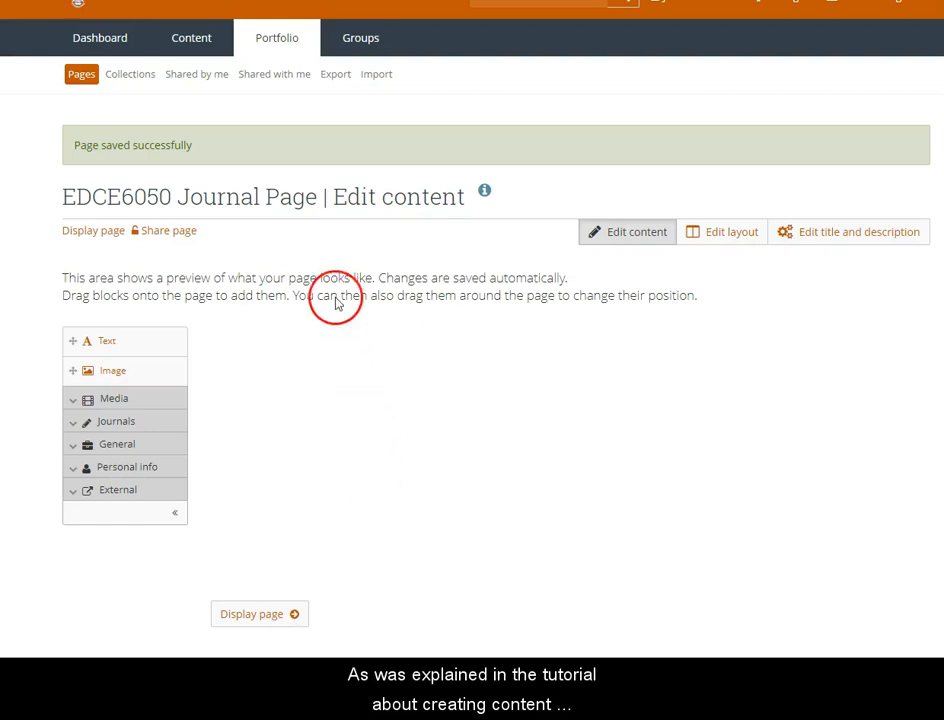
Add a Tagged journal entries block to the page in the first column, positioned at the top of the cell.
{"action": "left_click", "coordinate": [115, 423]}
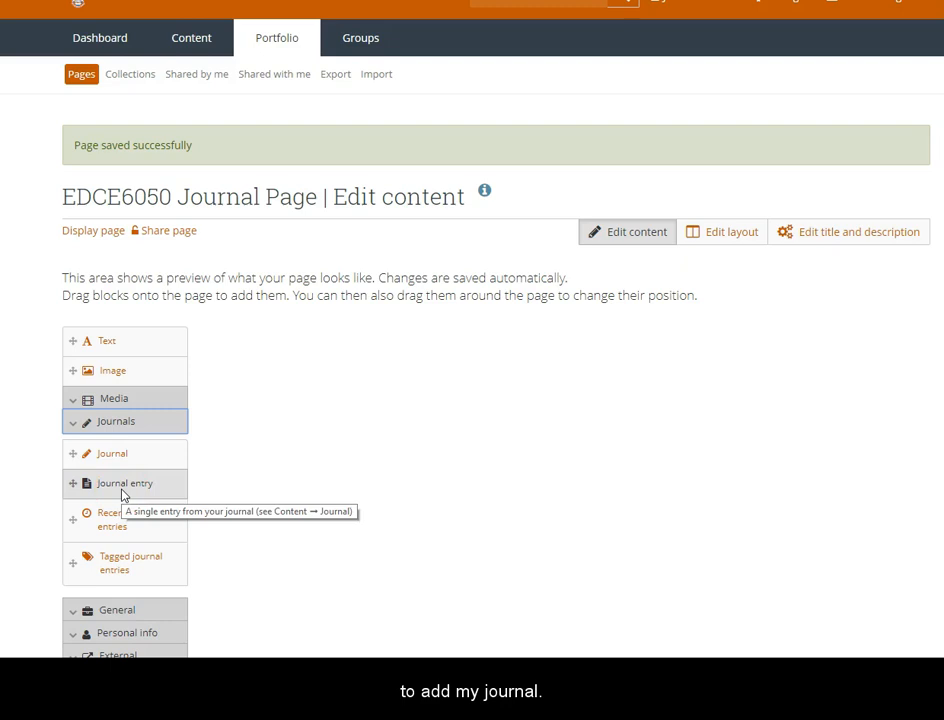
{"action": "left_click", "coordinate": [137, 573]}
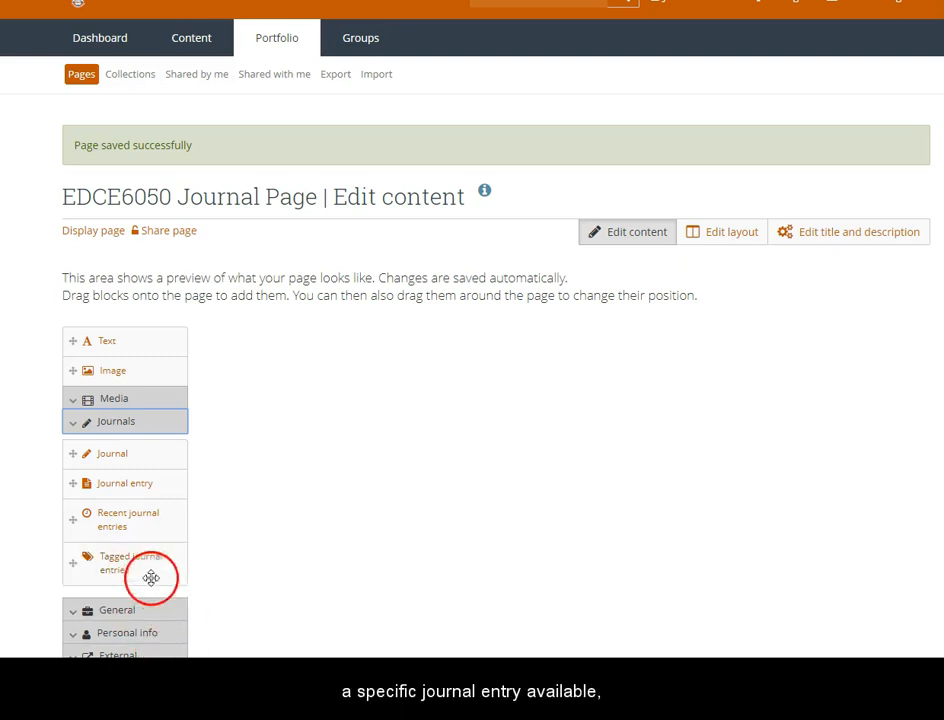
{"action": "left_click", "coordinate": [115, 566]}
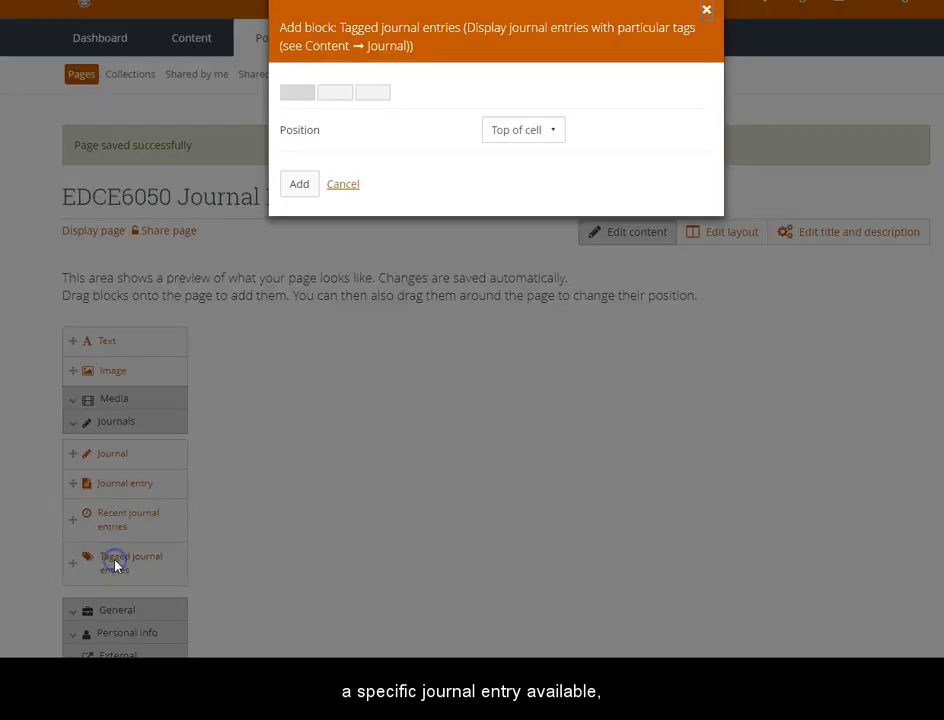
{"action": "left_click", "coordinate": [532, 138]}
{"action": "left_click", "coordinate": [533, 160]}
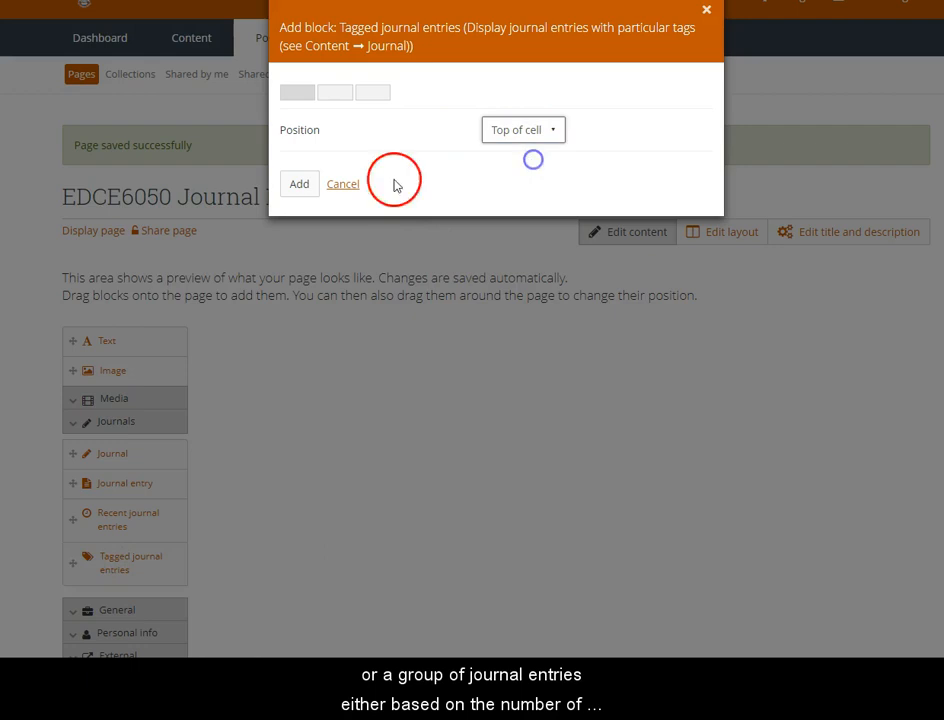
{"action": "left_click", "coordinate": [302, 186]}
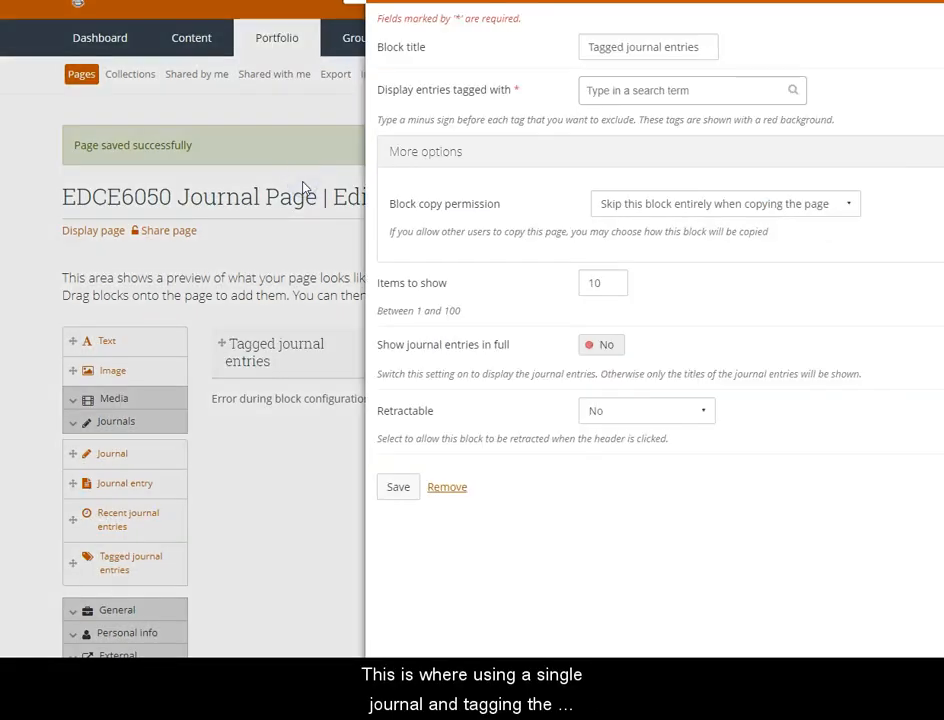
{"action": "left_click", "coordinate": [310, 197]}
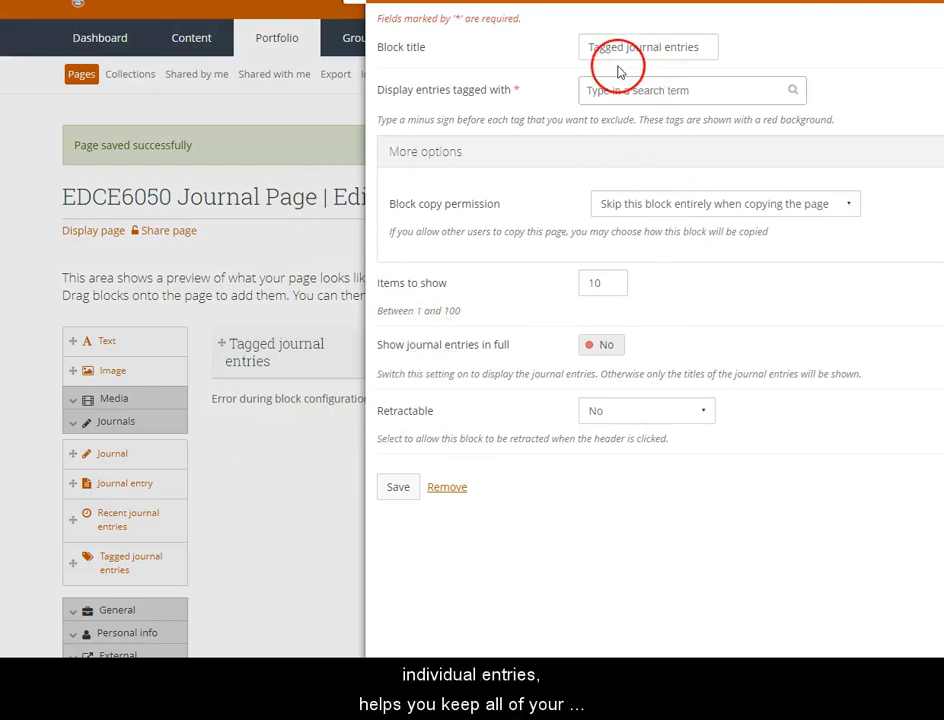
Title the block "Journal Entries" and have it display entries tagged with EDCE6050.
{"action": "left_click_drag", "start_coordinate": [706, 46], "coordinate": [578, 50]}
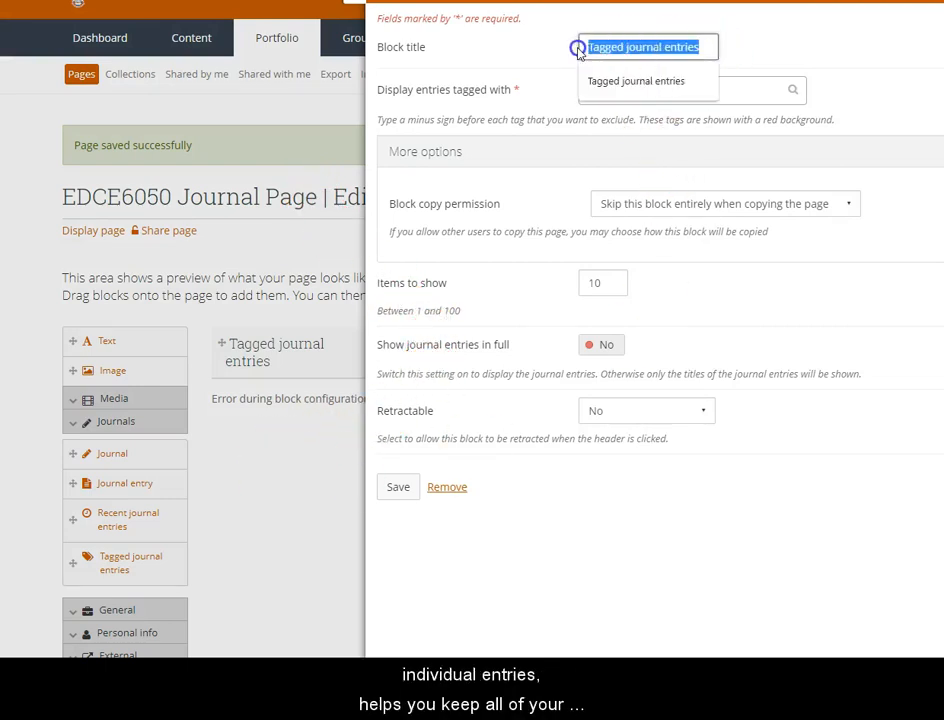
{"action": "type", "text": "J"}
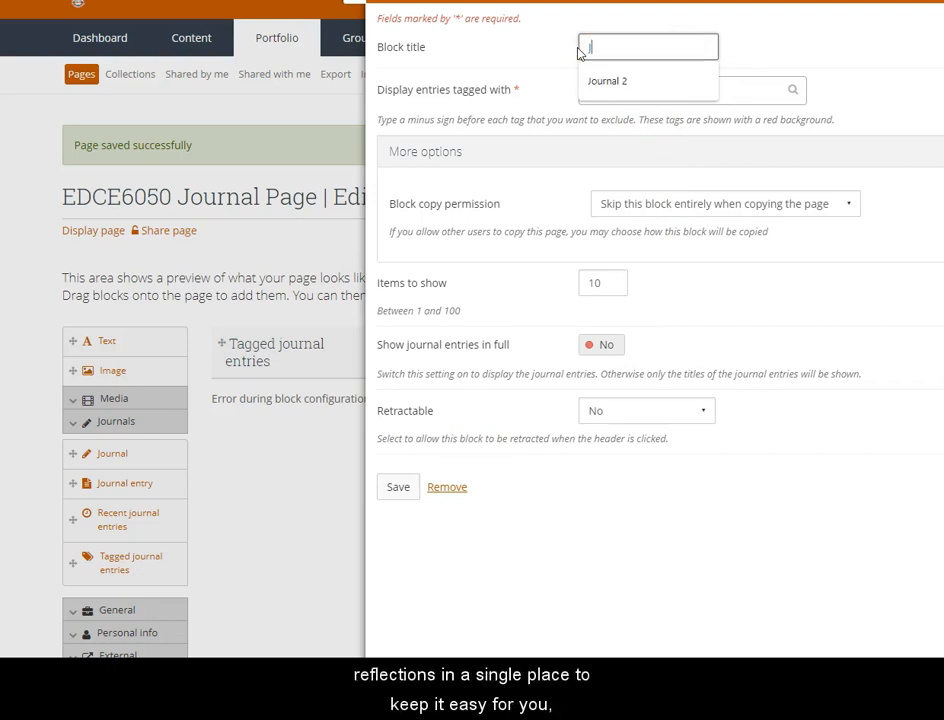
{"action": "type", "text": "ournal Entries"}
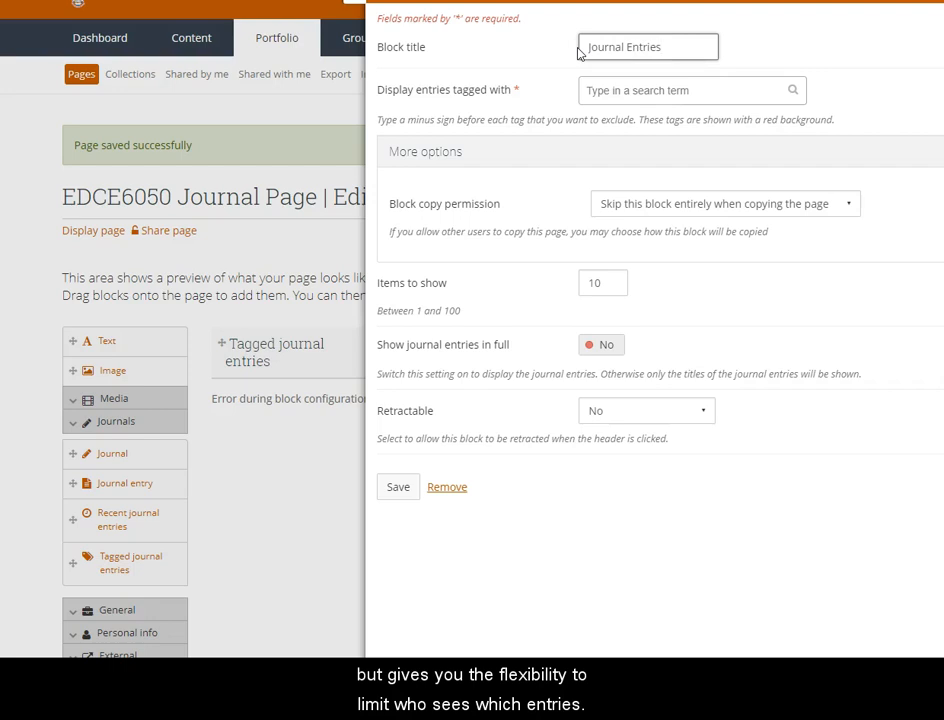
{"action": "left_click", "coordinate": [655, 92]}
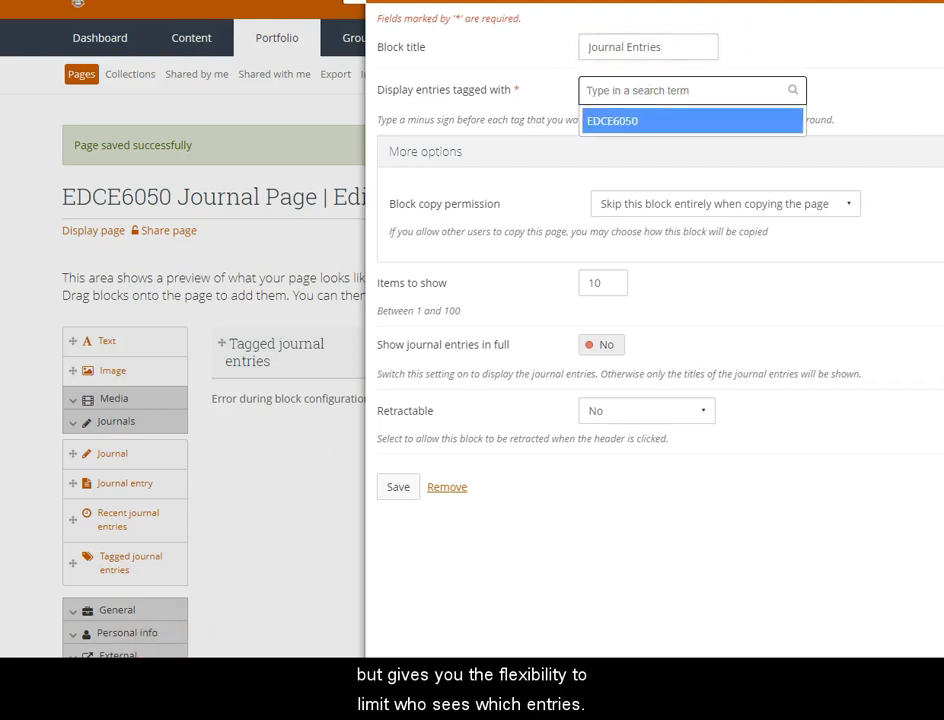
{"action": "left_click", "coordinate": [622, 119]}
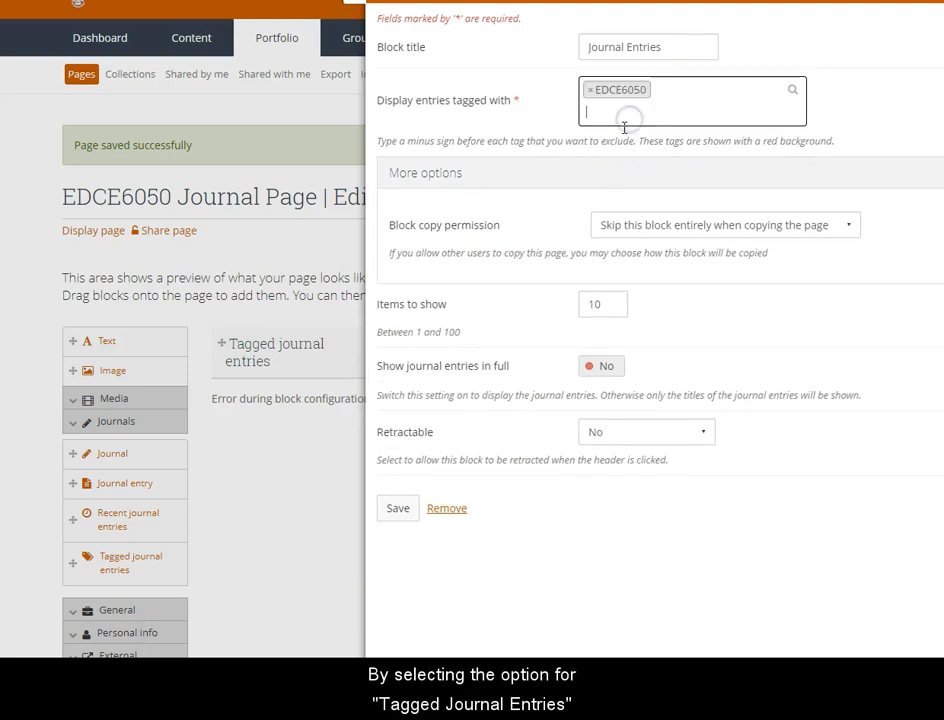
Change the block title to "Reflections on this course".
{"action": "left_click", "coordinate": [586, 46]}
{"action": "left_click_drag", "start_coordinate": [660, 46], "coordinate": [565, 47]}
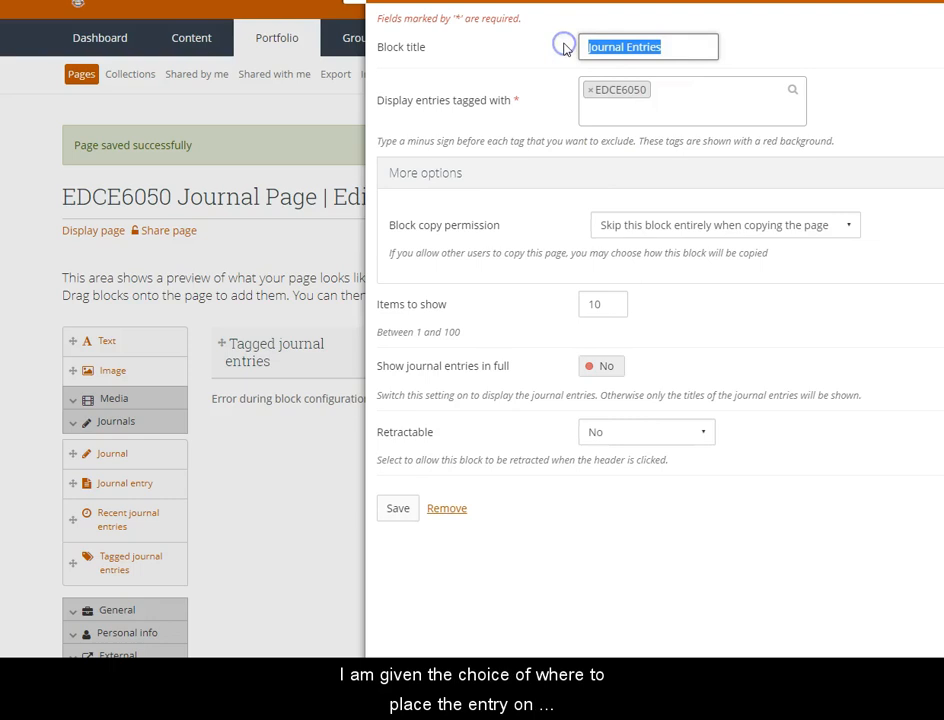
{"action": "type", "text": "Reflectio"}
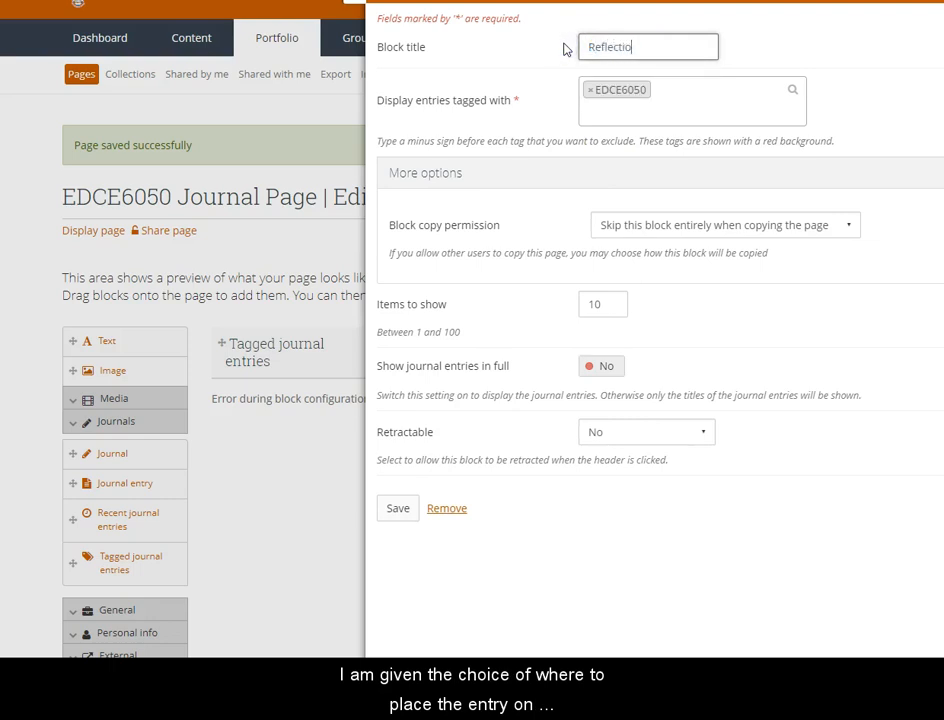
{"action": "type", "text": "ns on this course"}
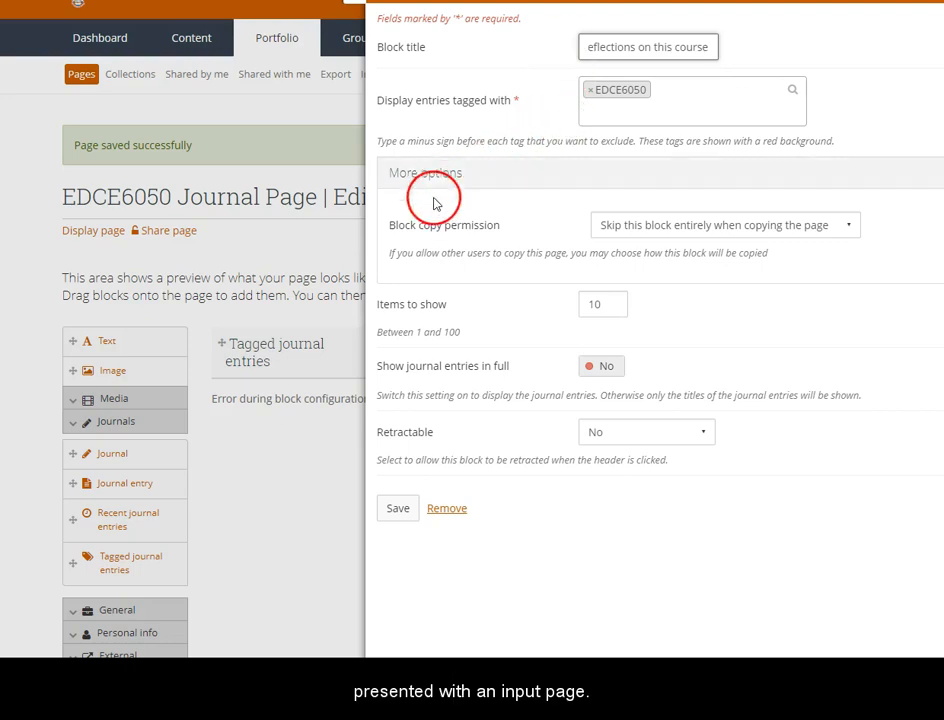
Set the block copy permission to "Skip this block entirely when copying the page".
{"action": "left_click", "coordinate": [637, 230]}
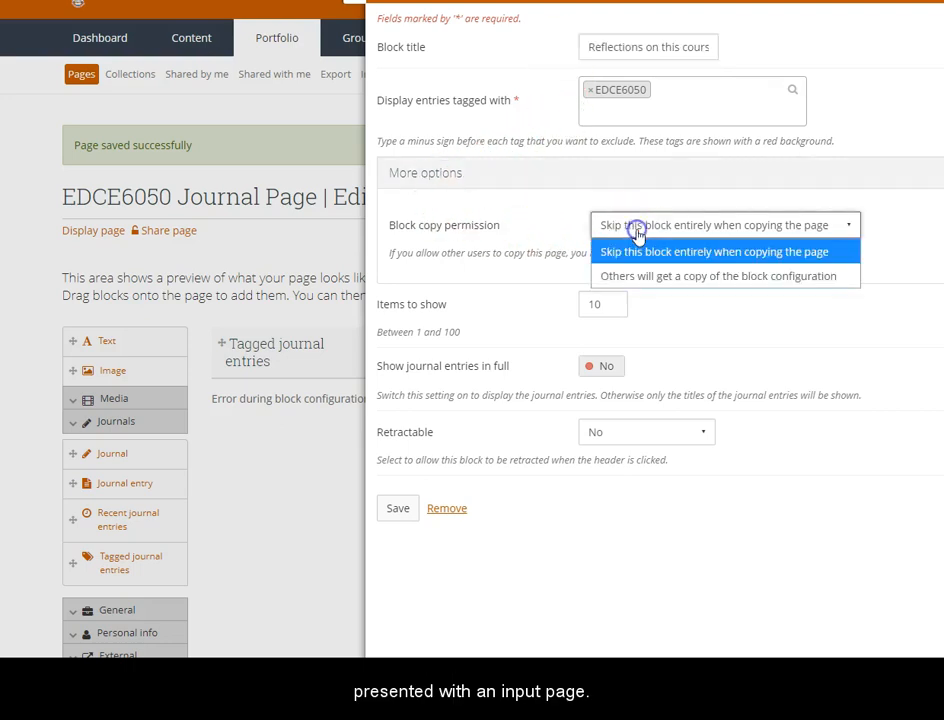
{"action": "left_click", "coordinate": [700, 251]}
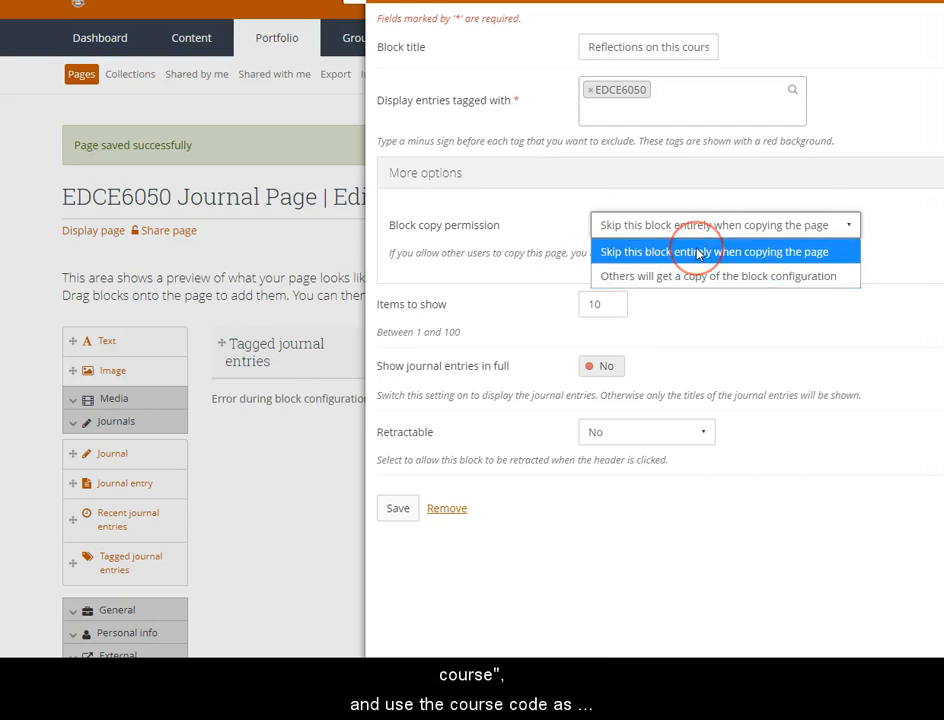
{"action": "left_click", "coordinate": [553, 300]}
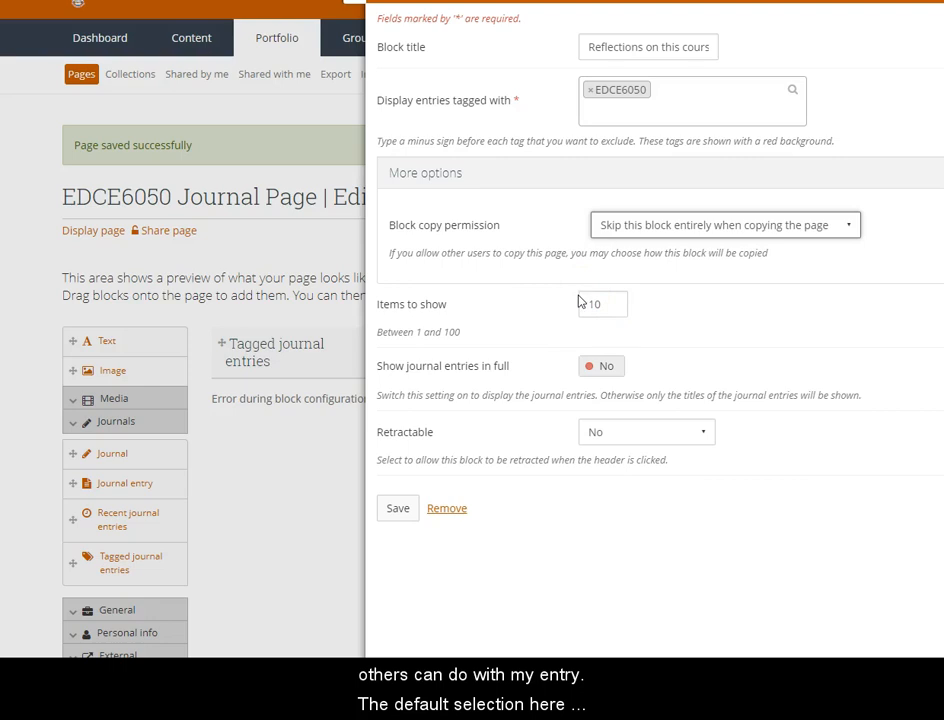
{"action": "left_click", "coordinate": [569, 298]}
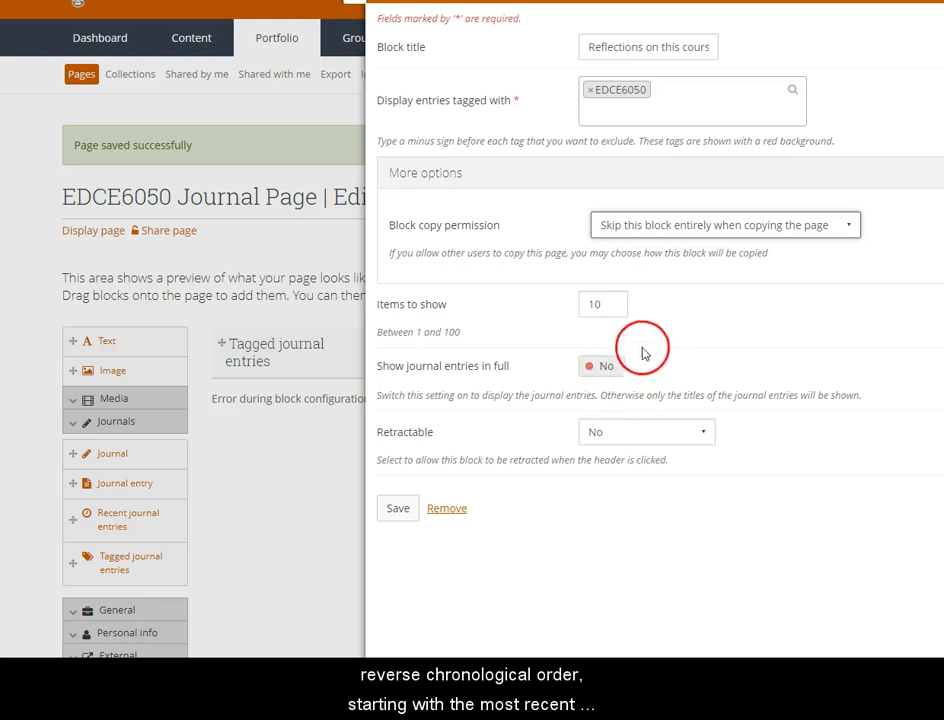
Try the setting that shows journal entries in full, switch it back off, and check the block's retractable options.
{"action": "left_click", "coordinate": [601, 370]}
{"action": "left_click", "coordinate": [607, 374]}
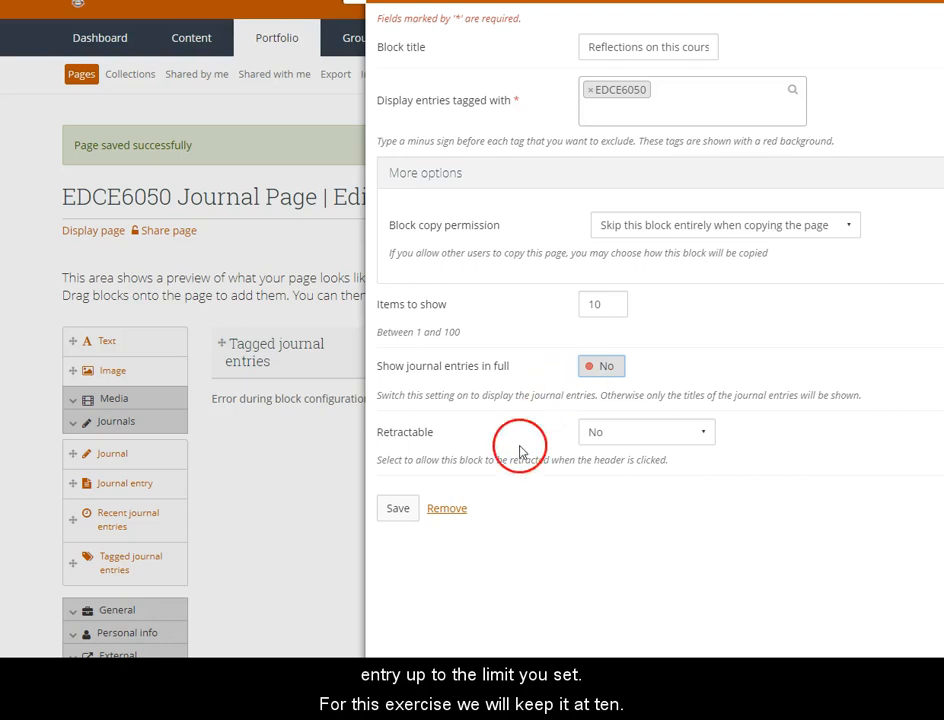
{"action": "left_click", "coordinate": [664, 432]}
{"action": "left_click", "coordinate": [666, 432]}
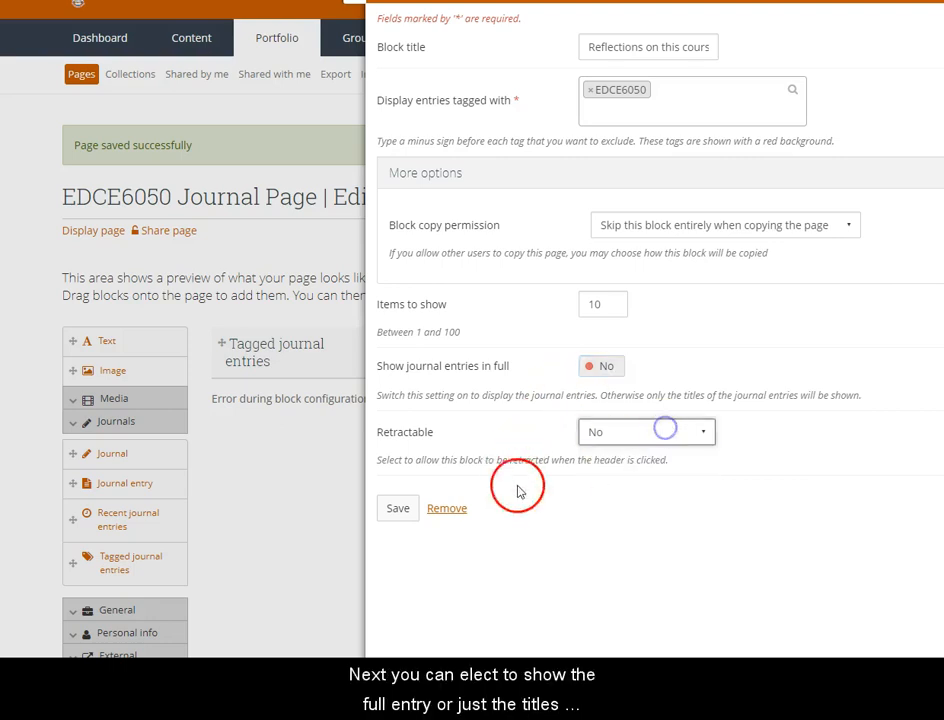
Save the tagged journal entries block and display the finished EDCE6050 Journal Page.
{"action": "left_click", "coordinate": [400, 510]}
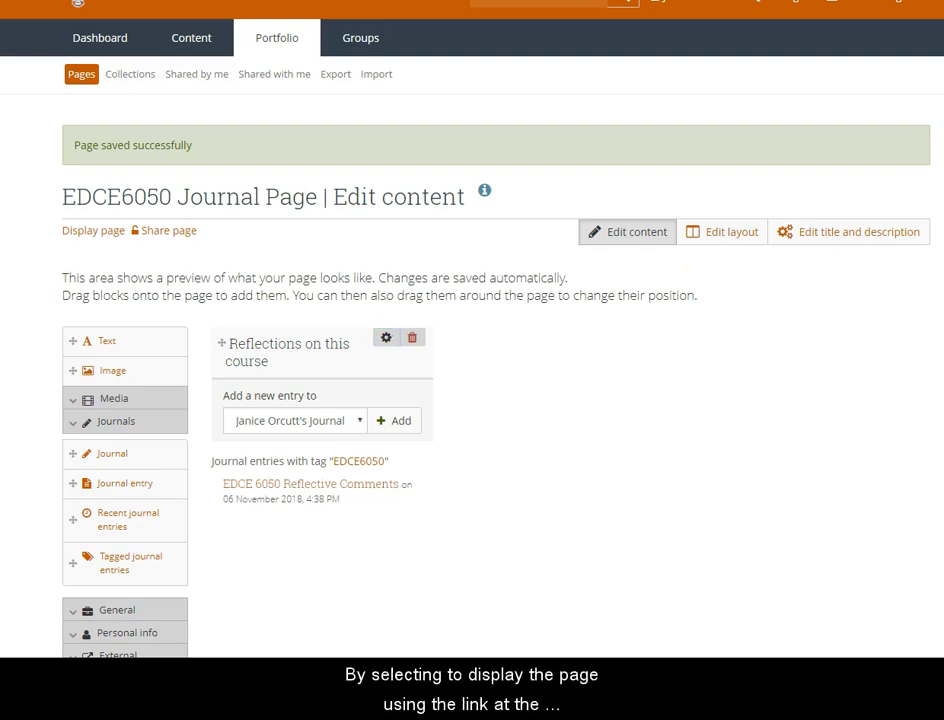
{"action": "scroll", "coordinate": [320, 588], "scroll_direction": "down", "scroll_amount": 3}
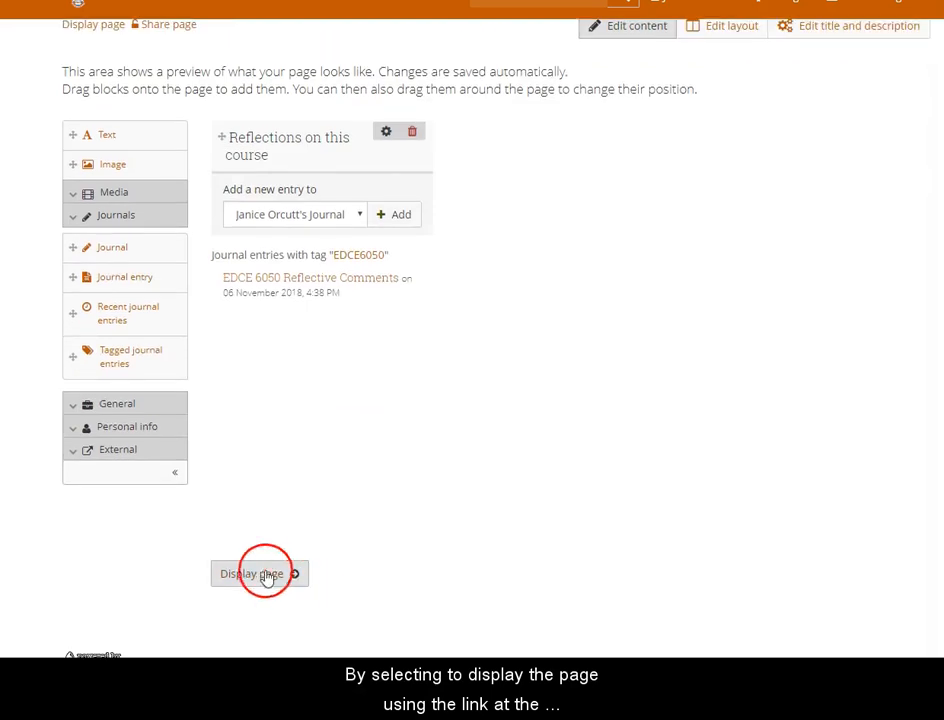
{"action": "left_click", "coordinate": [255, 575]}
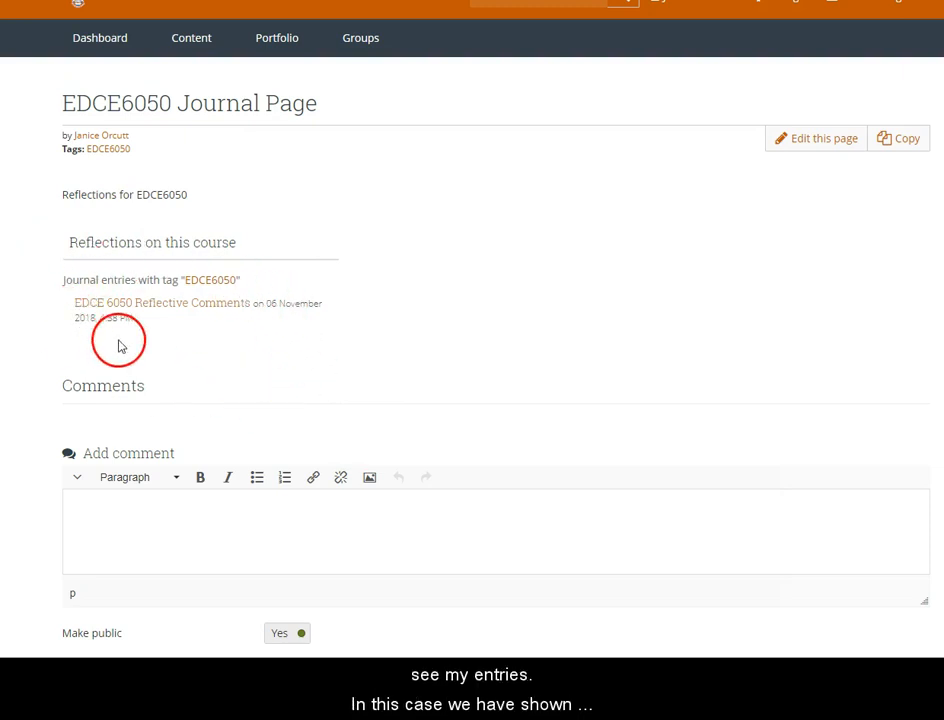
{"action": "scroll", "coordinate": [179, 362], "scroll_direction": "down", "scroll_amount": 3}
{"action": "scroll", "coordinate": [183, 364], "scroll_direction": "up", "scroll_amount": 2}
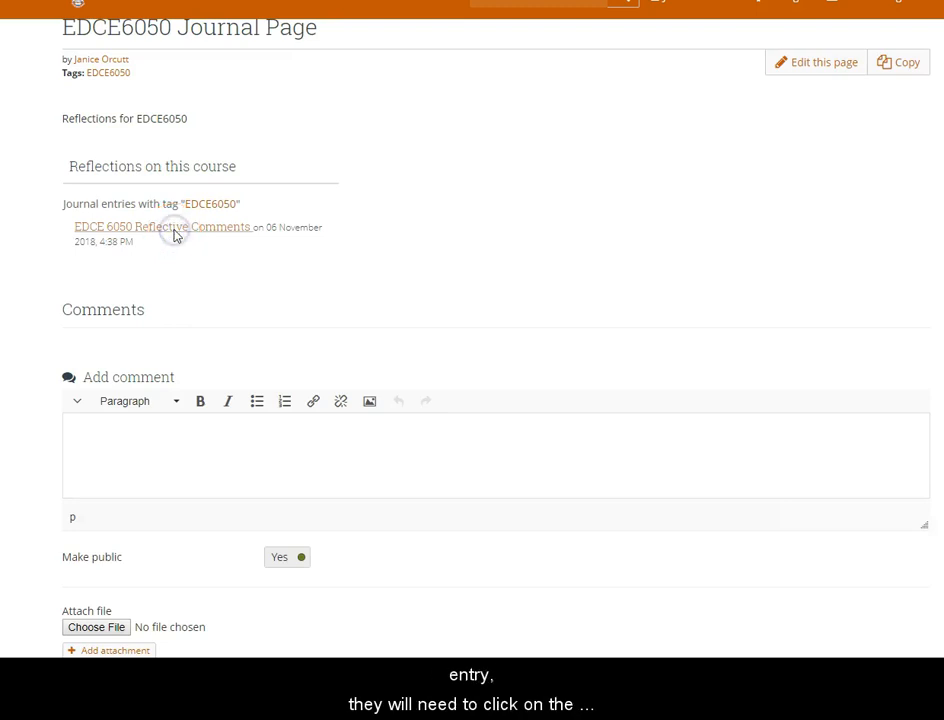
View the EDCE 6050 Reflective Comments entry with its comment and attachment options, and return to the EDCE6050 Journal Page.
{"action": "left_click", "coordinate": [175, 234]}
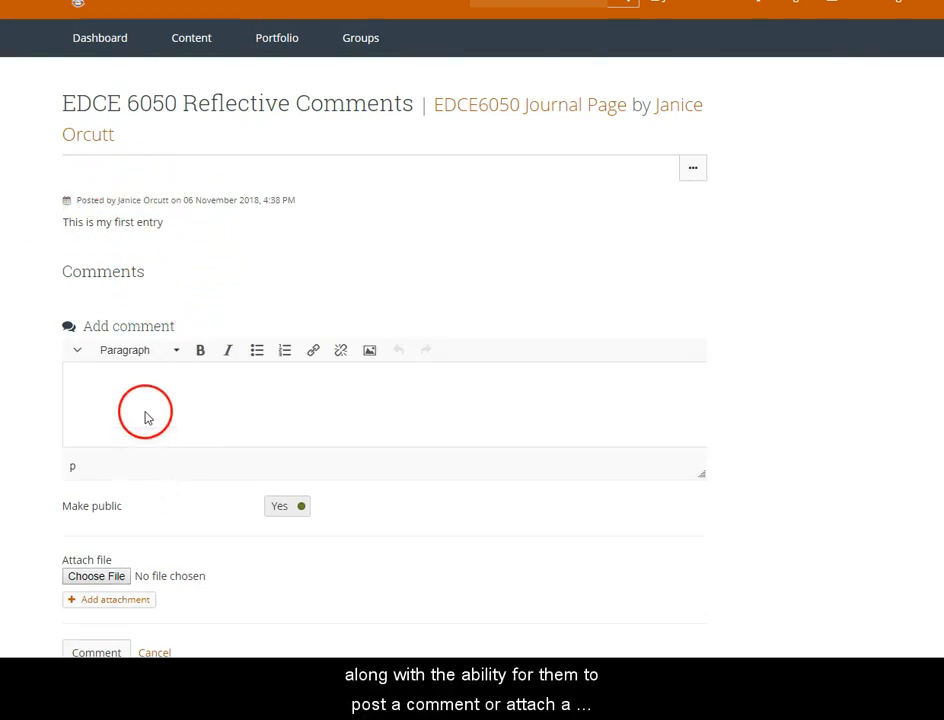
{"action": "scroll", "coordinate": [158, 480], "scroll_direction": "down", "scroll_amount": 2}
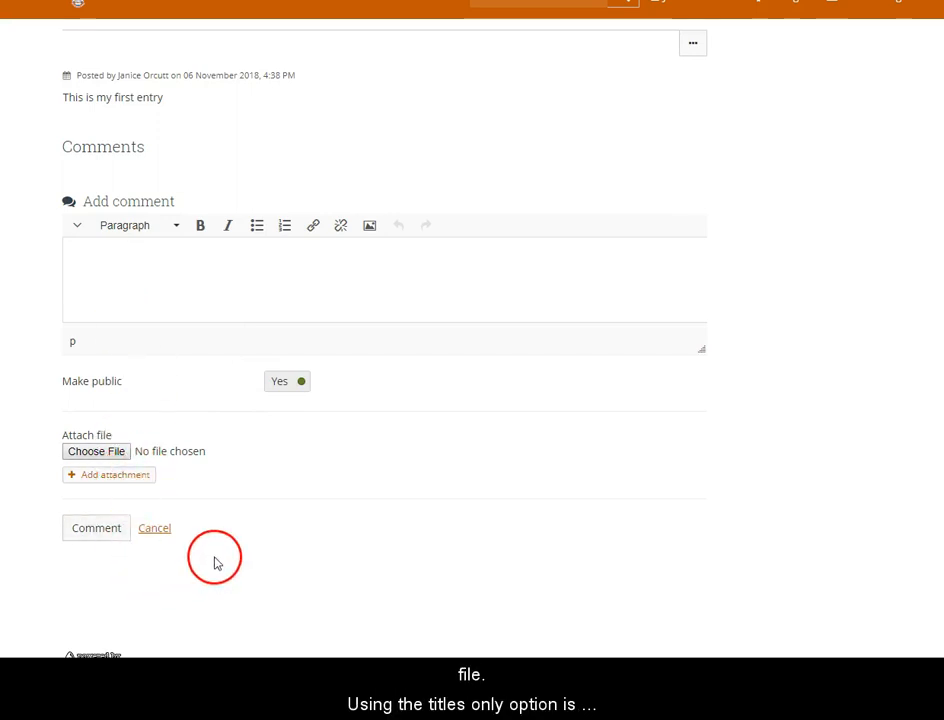
{"action": "scroll", "coordinate": [216, 561], "scroll_direction": "up", "scroll_amount": 2}
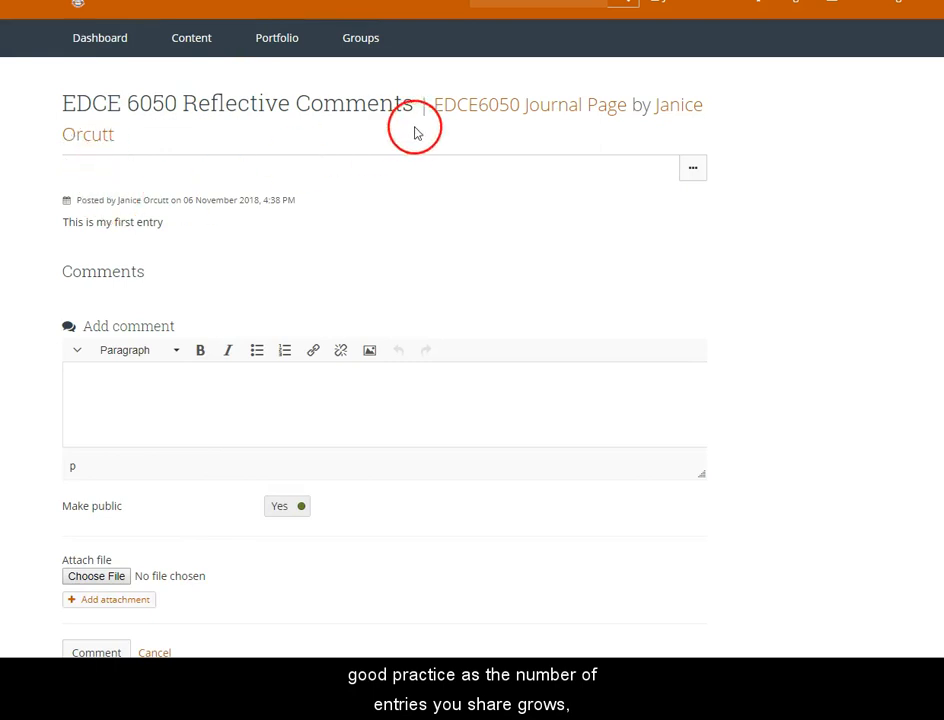
{"action": "left_click", "coordinate": [489, 110]}
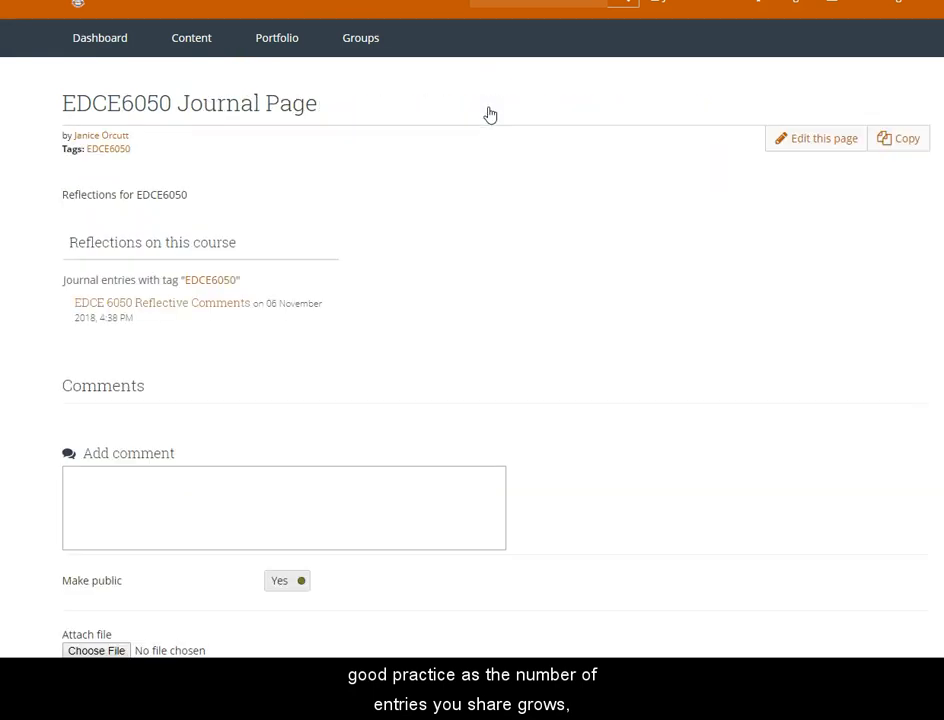
{"action": "scroll", "coordinate": [380, 320], "scroll_direction": "down", "scroll_amount": 3}
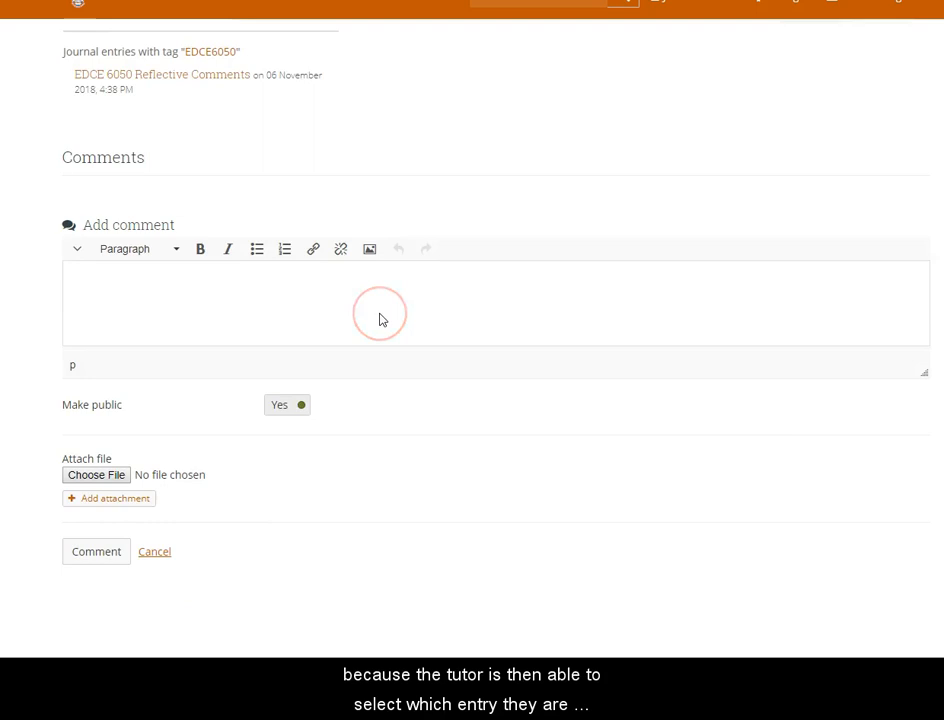
{"action": "scroll", "coordinate": [380, 320], "scroll_direction": "up", "scroll_amount": 3}
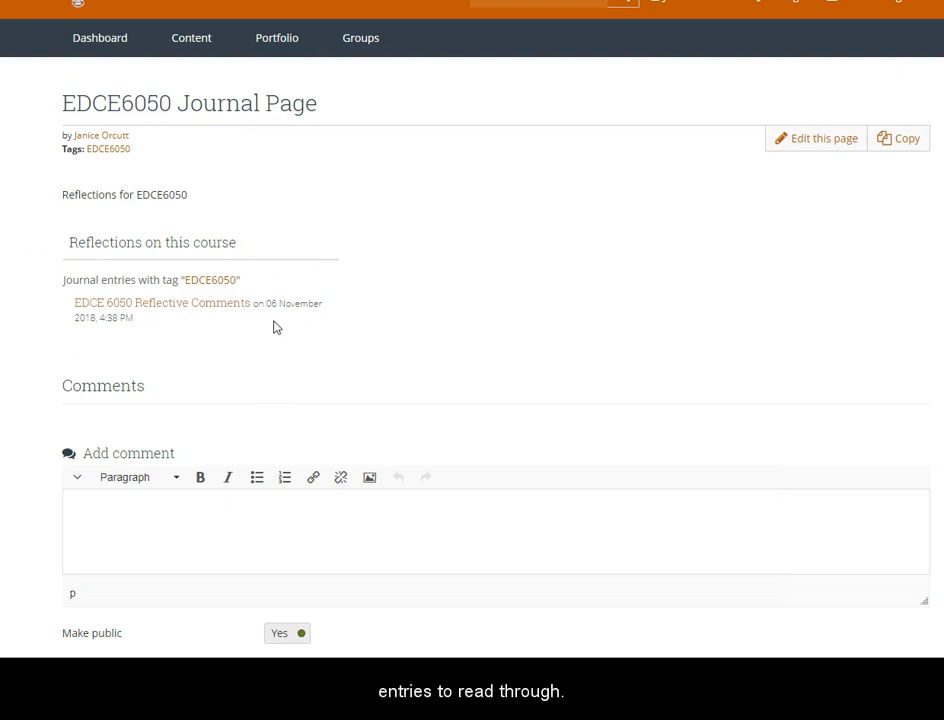
Check the access list of the individual portfolio pages shared by me, and return to the dashboard.
{"action": "left_click", "coordinate": [263, 40]}
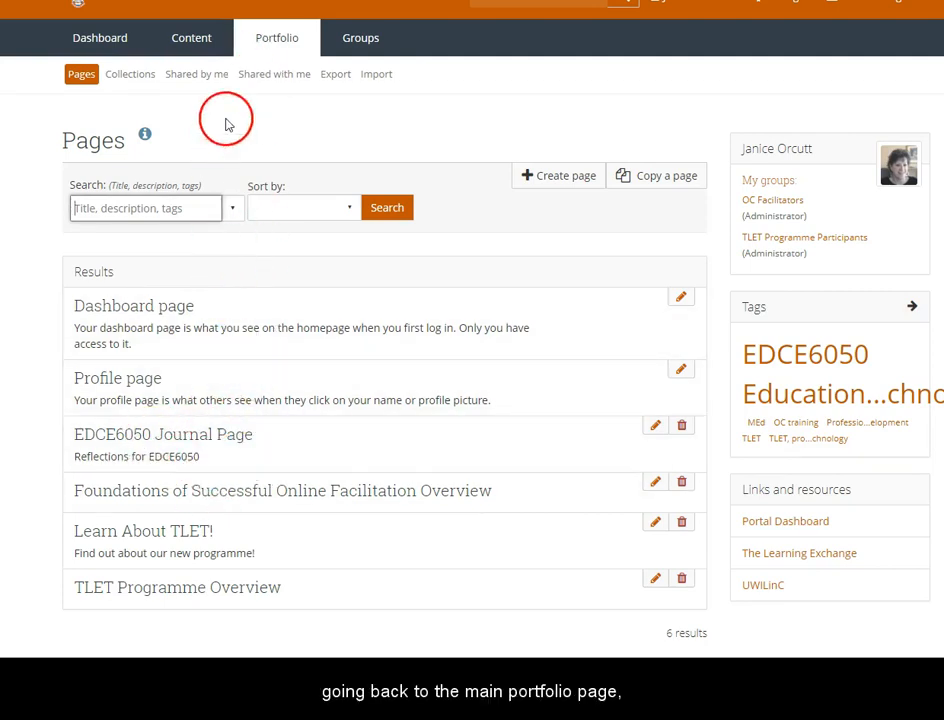
{"action": "left_click", "coordinate": [192, 80]}
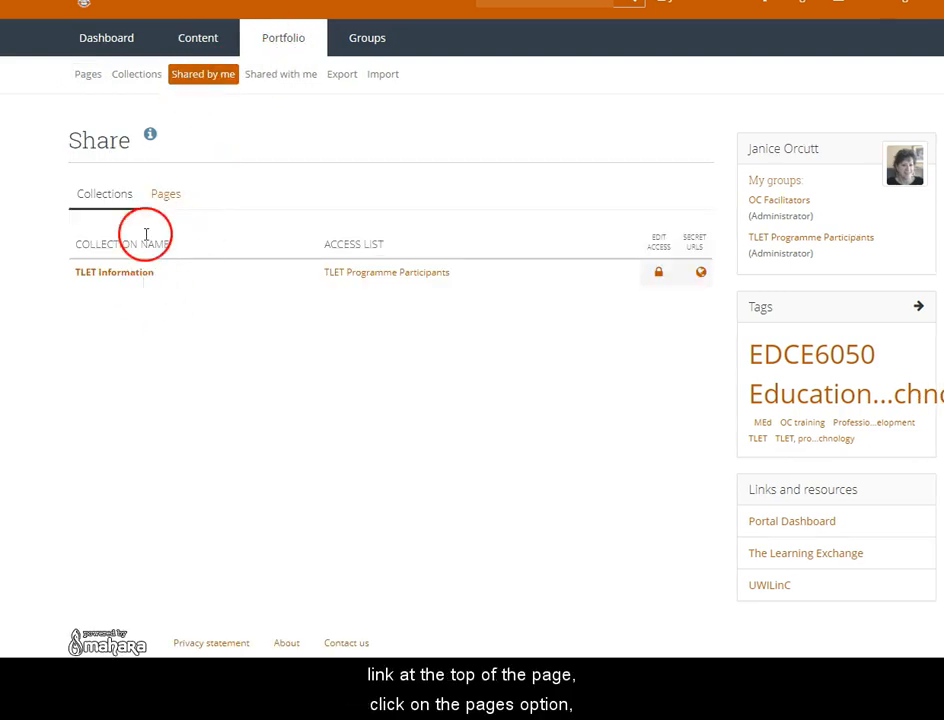
{"action": "left_click", "coordinate": [162, 197]}
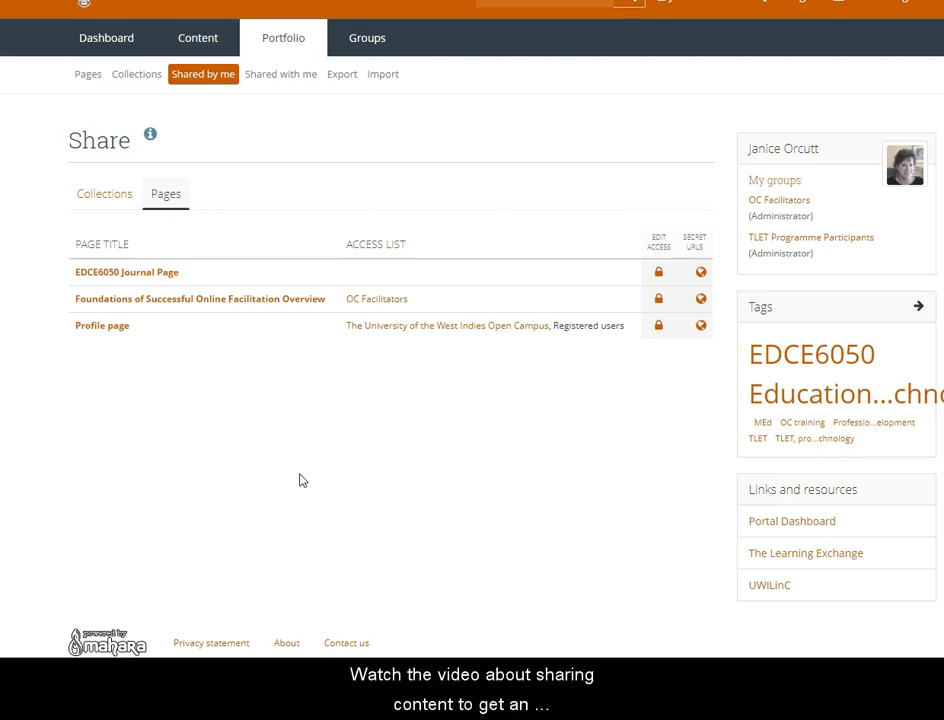
{"action": "left_click", "coordinate": [321, 485]}
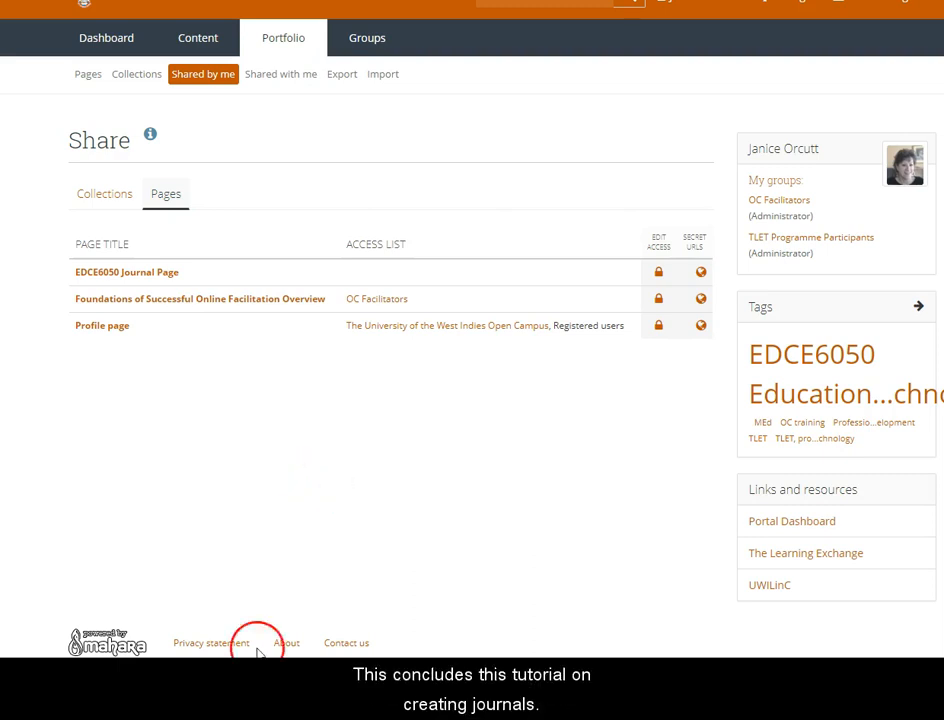
{"action": "left_click", "coordinate": [118, 38]}
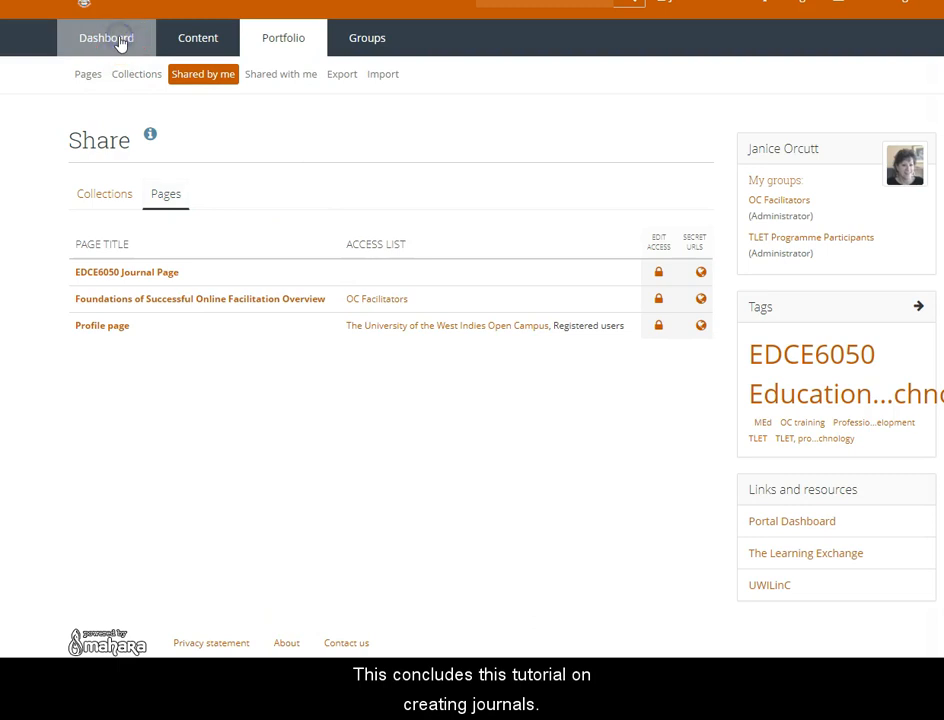